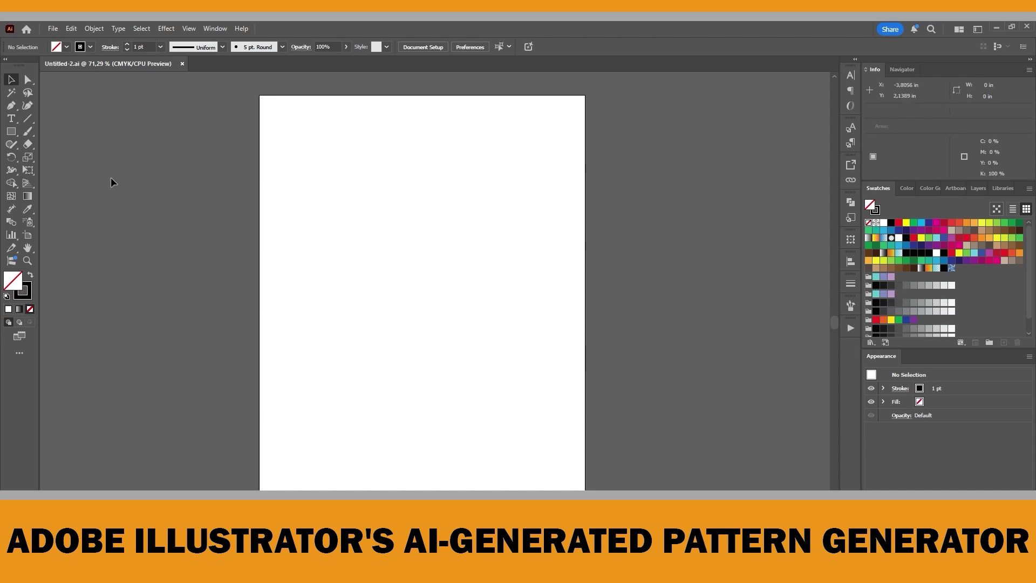
Step: Draw a rectangle of about 2.67 x 2.9 in at the page's top right and open Generate Patterns (Beta)
click(12, 131)
drag(468, 135, 572, 248)
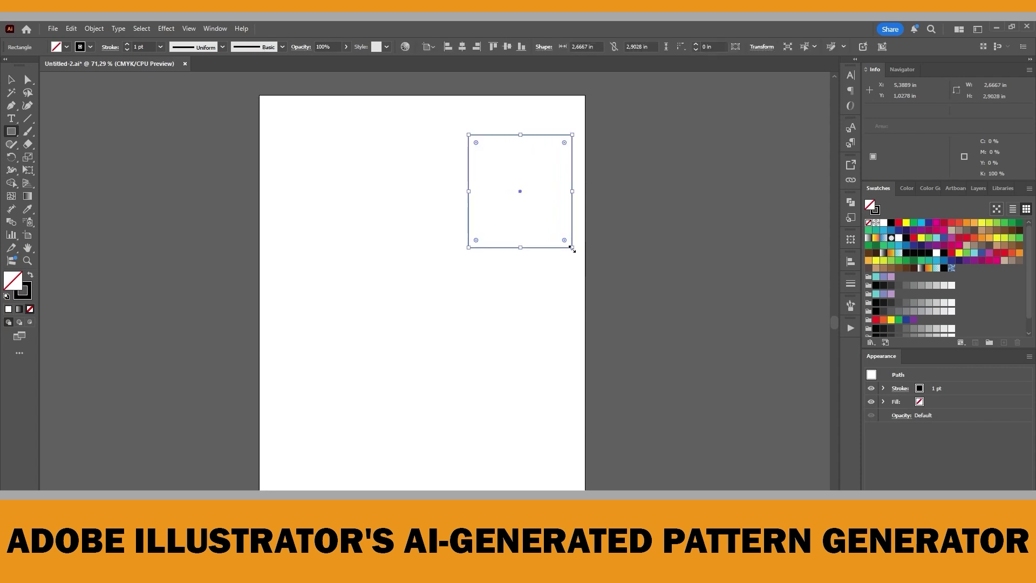
click(215, 29)
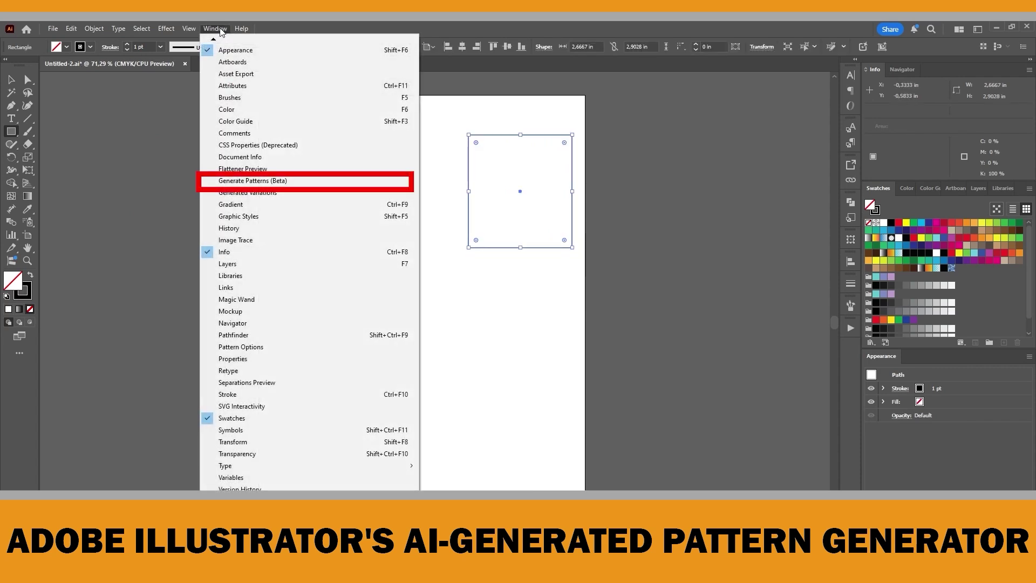
click(279, 181)
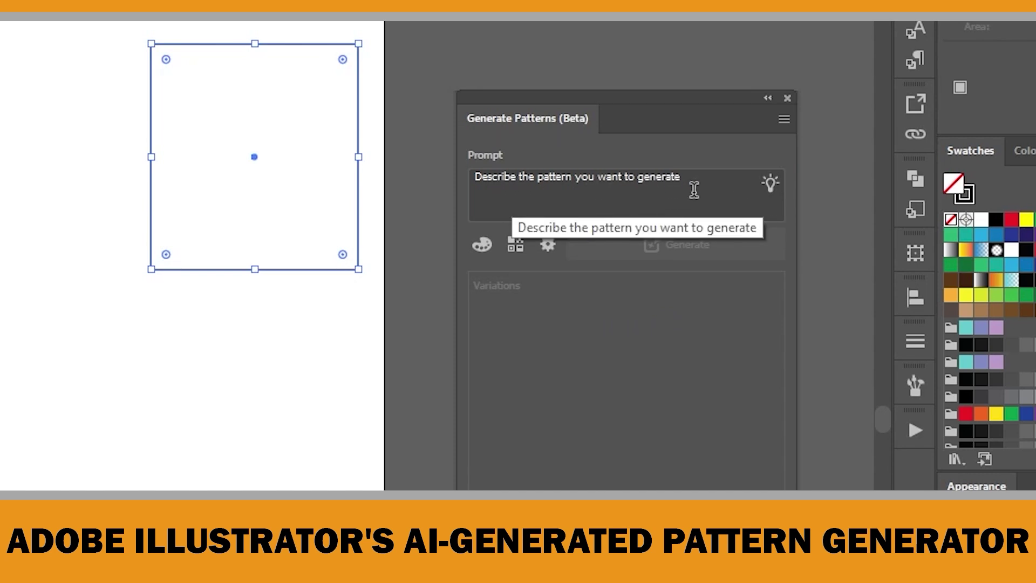
Step: Browse sample prompts and colour options, keeping preset None and Auto number of colours
click(770, 183)
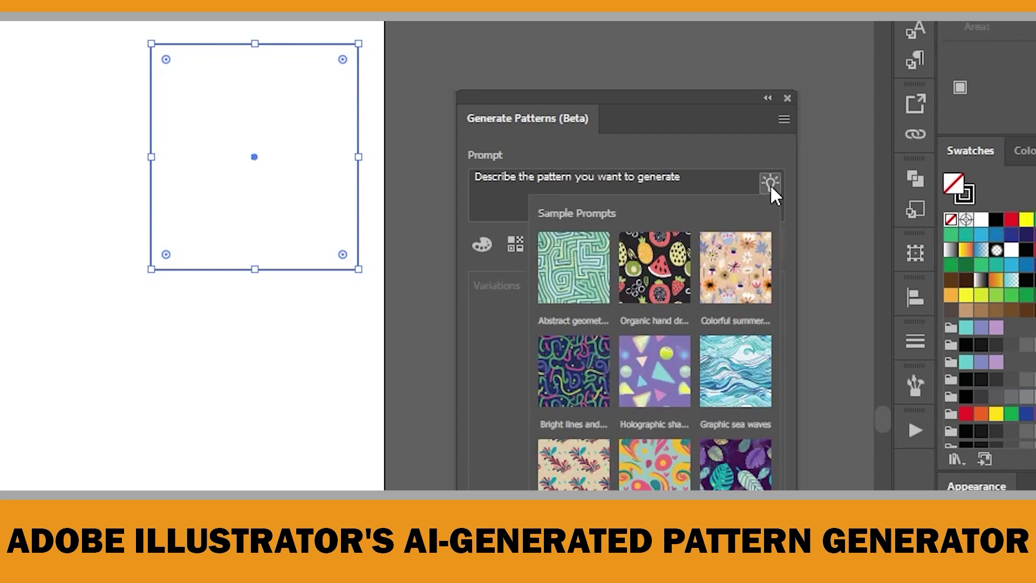
click(769, 184)
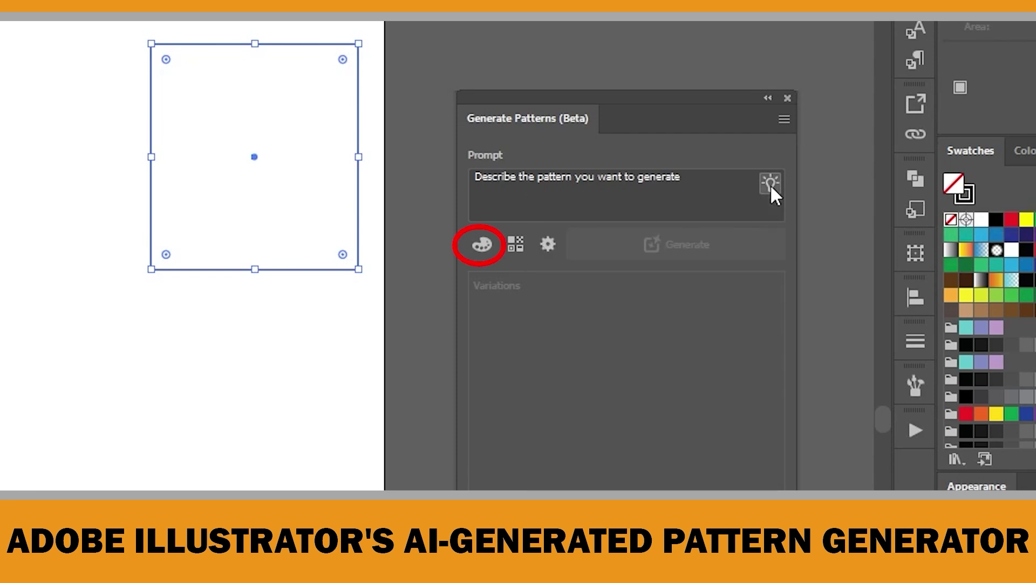
click(481, 244)
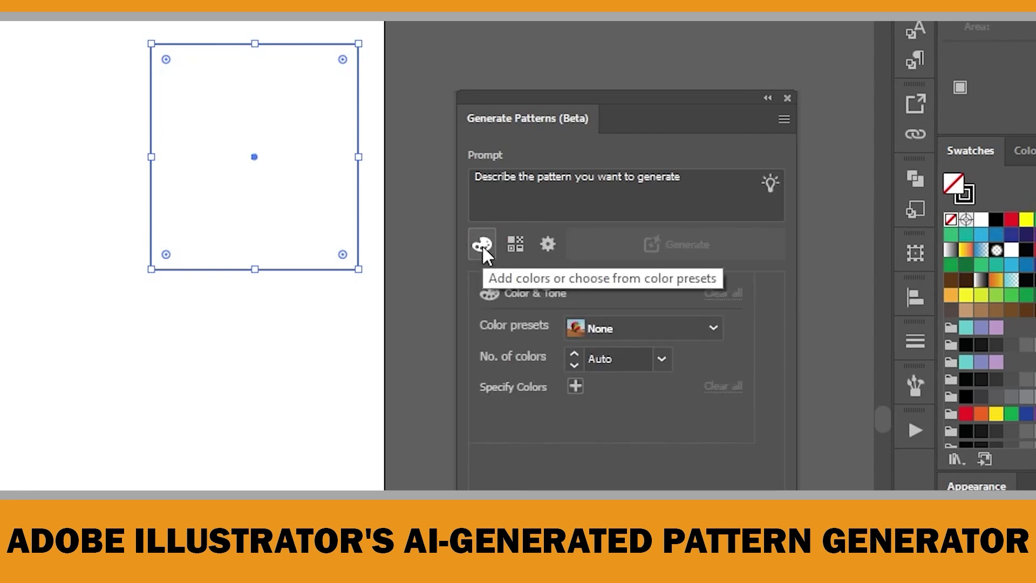
click(713, 330)
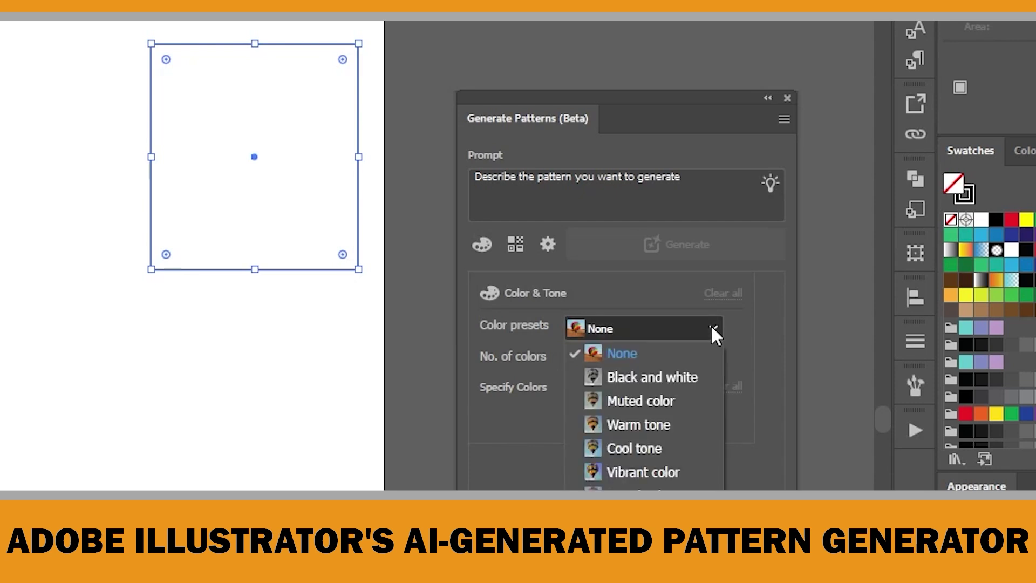
click(712, 328)
click(663, 358)
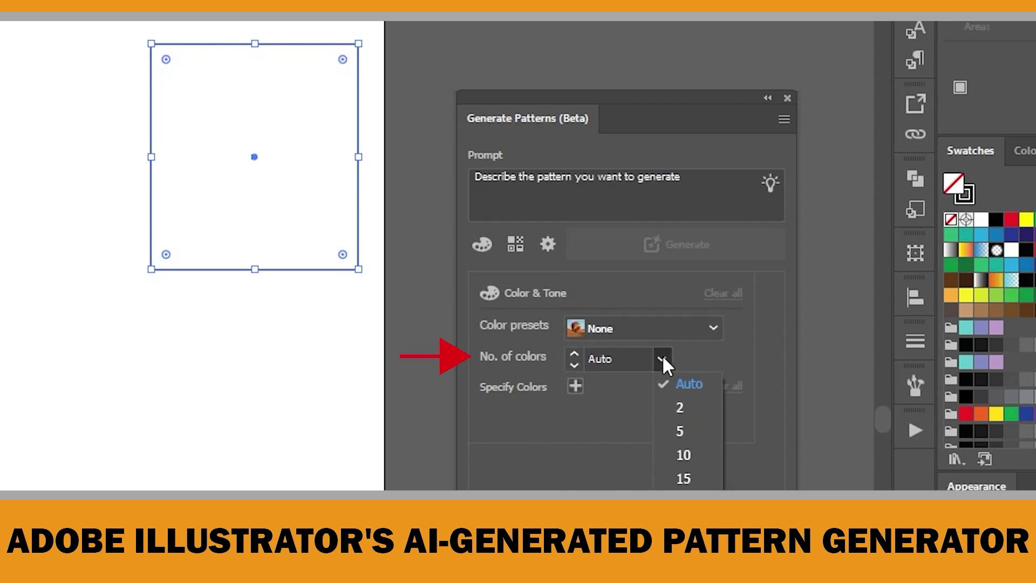
click(662, 358)
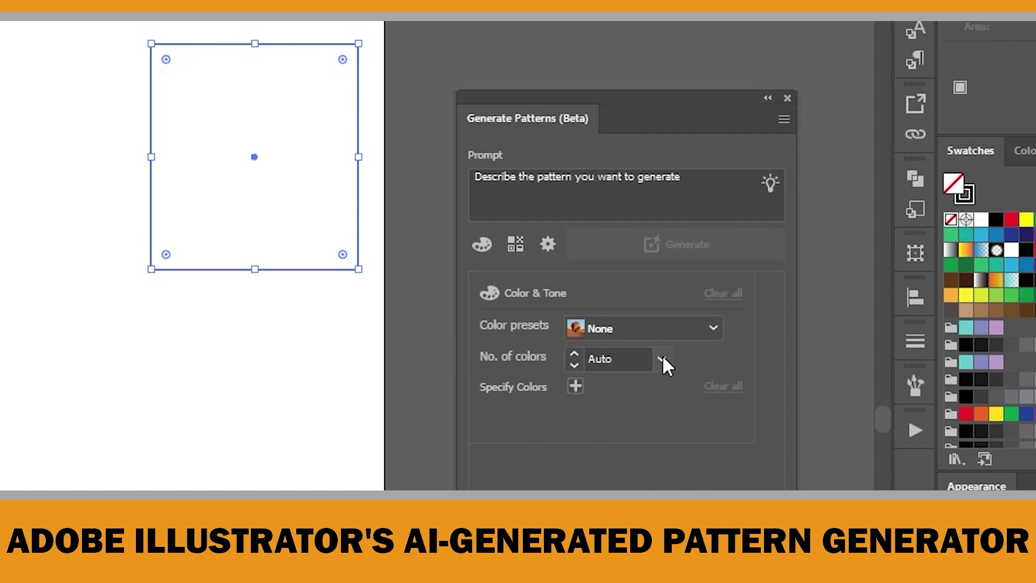
Step: Add green as a specified colour, clear all colour settings, and show the style effects
click(580, 387)
click(681, 436)
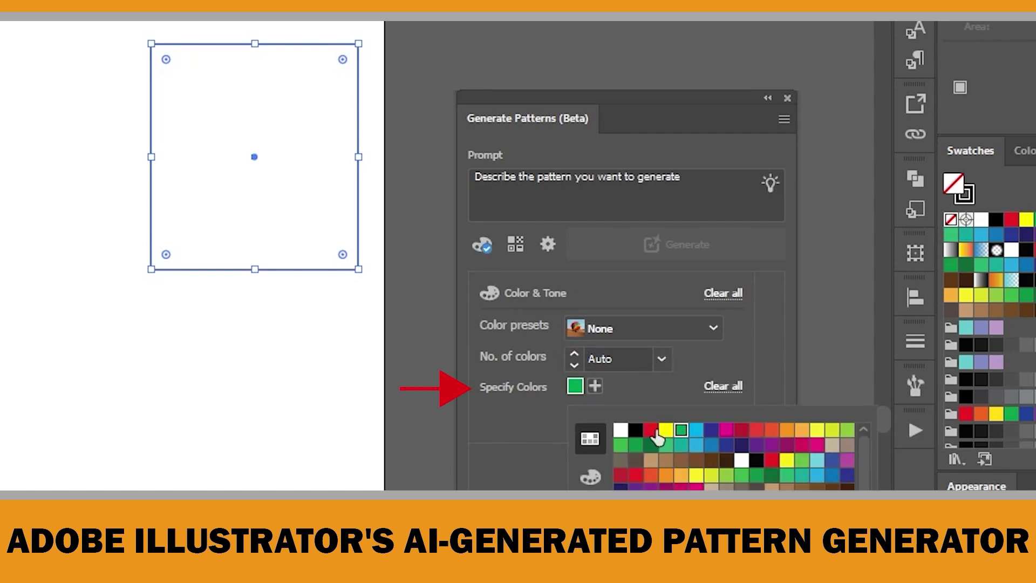
click(548, 410)
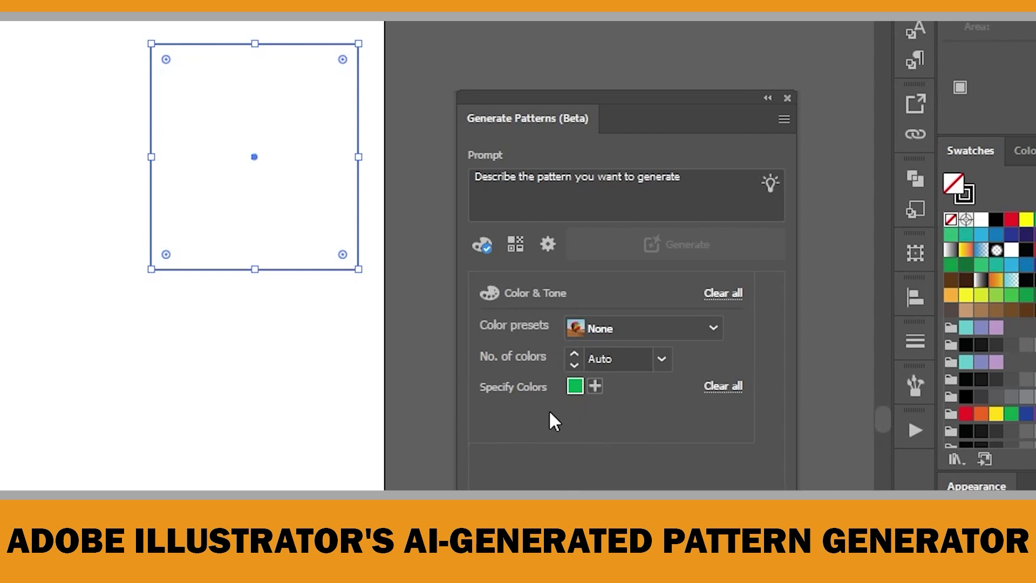
click(723, 390)
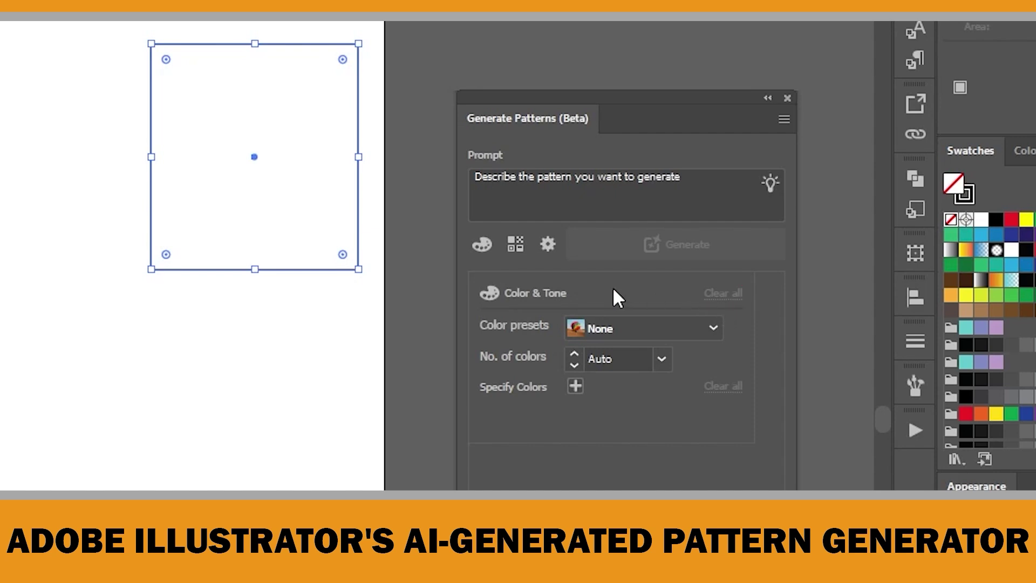
click(512, 247)
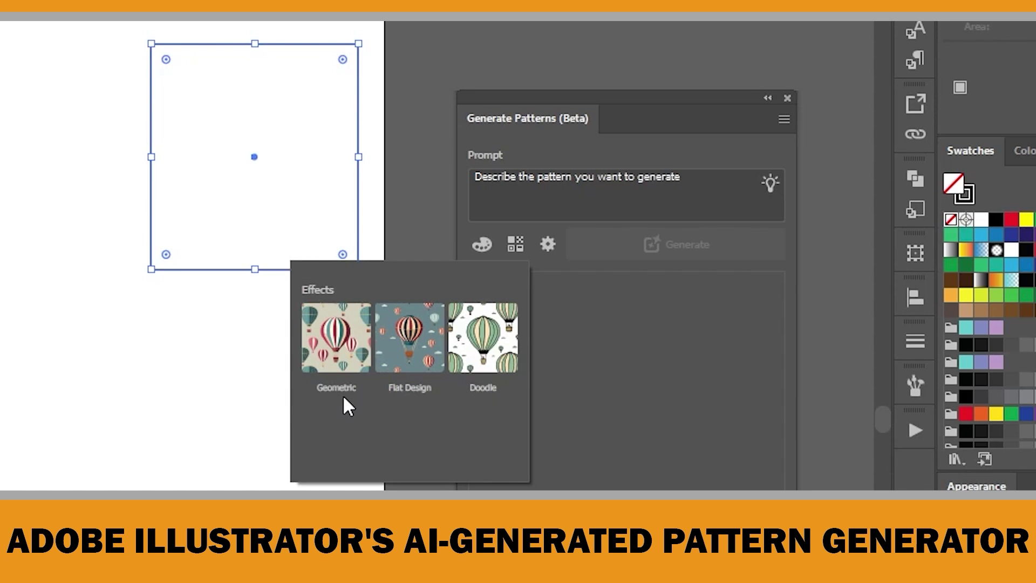
Step: Apply the Geometric effect, check that density stays Low, and place the cursor in the Prompt field
click(340, 348)
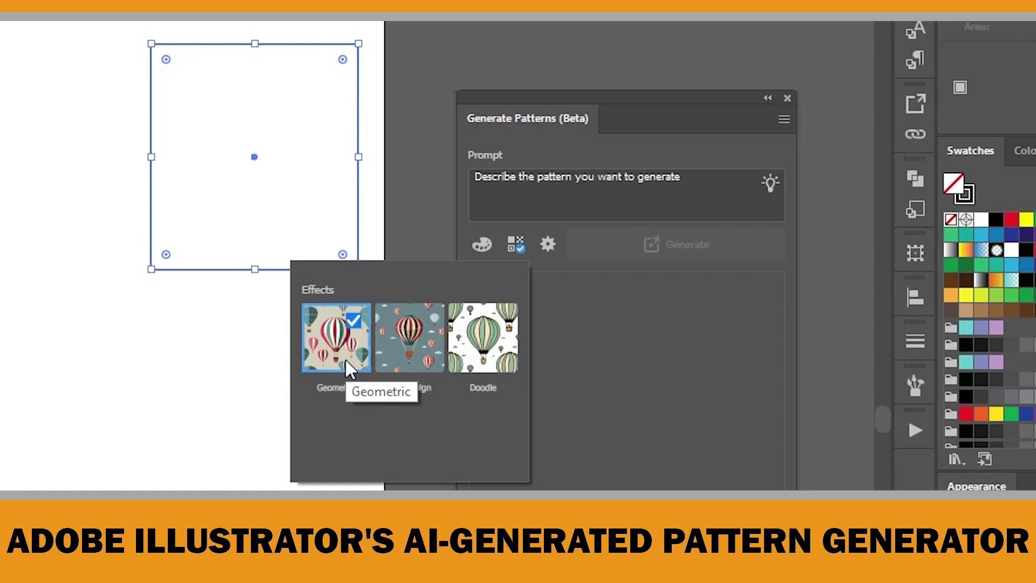
click(548, 246)
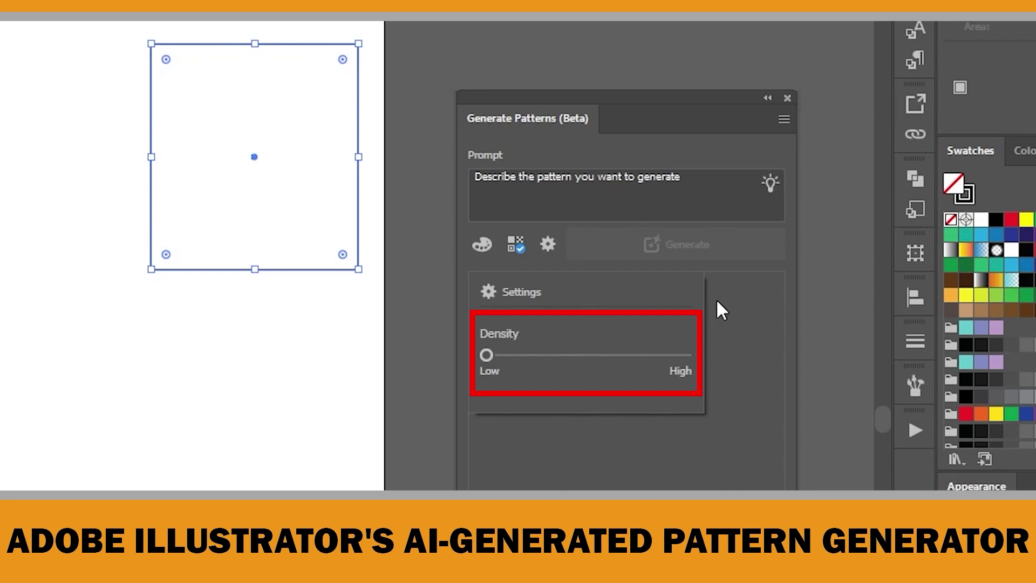
click(556, 254)
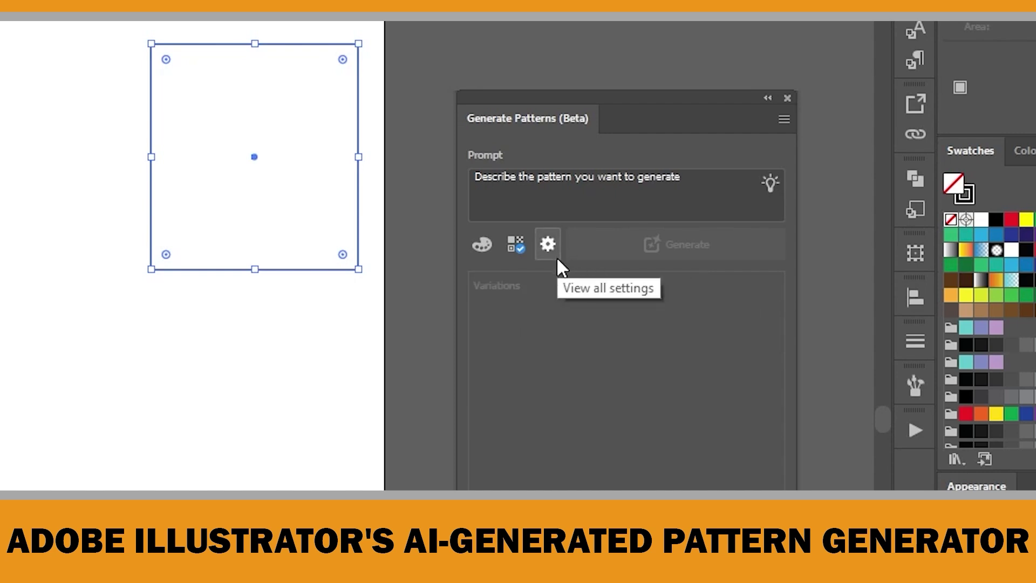
click(479, 185)
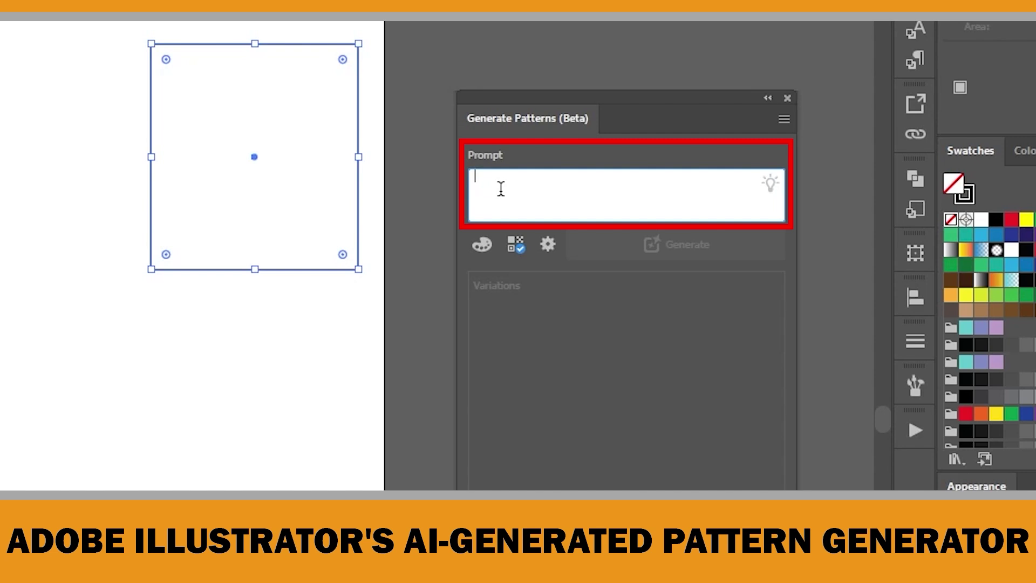
Step: Paste the prompt 'vintage floral pattern with pastel colors', generate, and fill the rectangle with the third variation
text(vintage floral pattern with pastel colors)
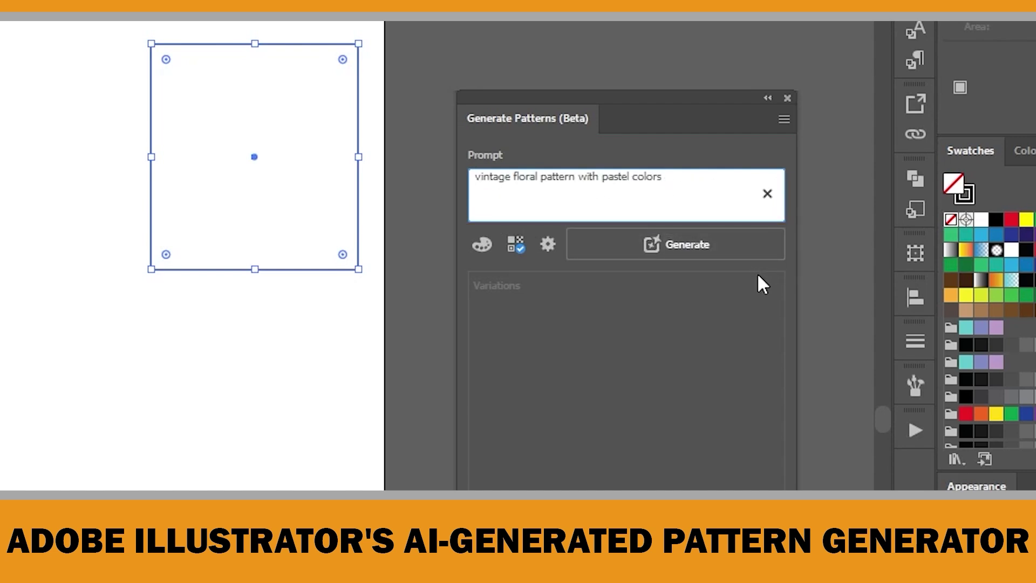
click(706, 247)
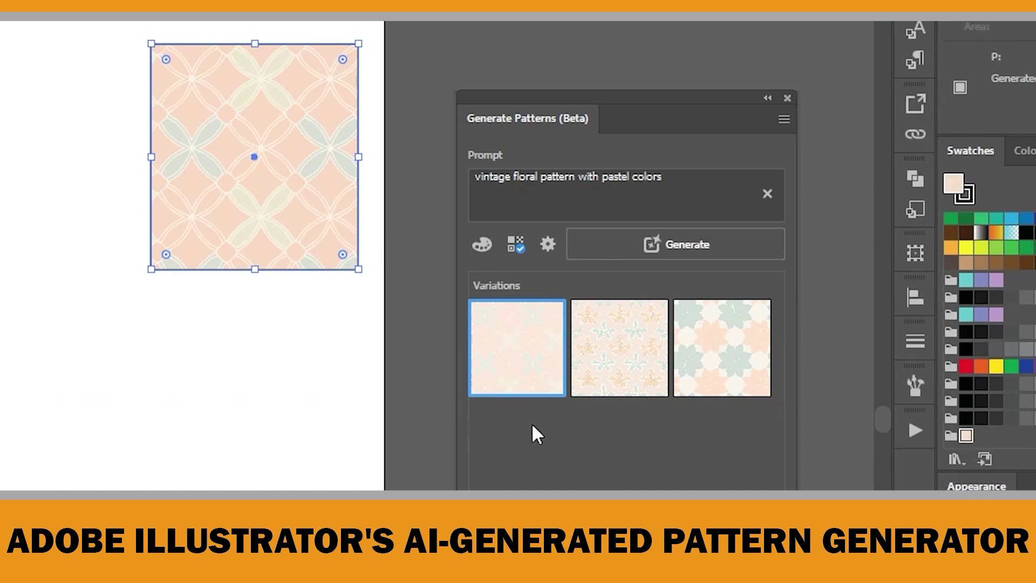
click(615, 357)
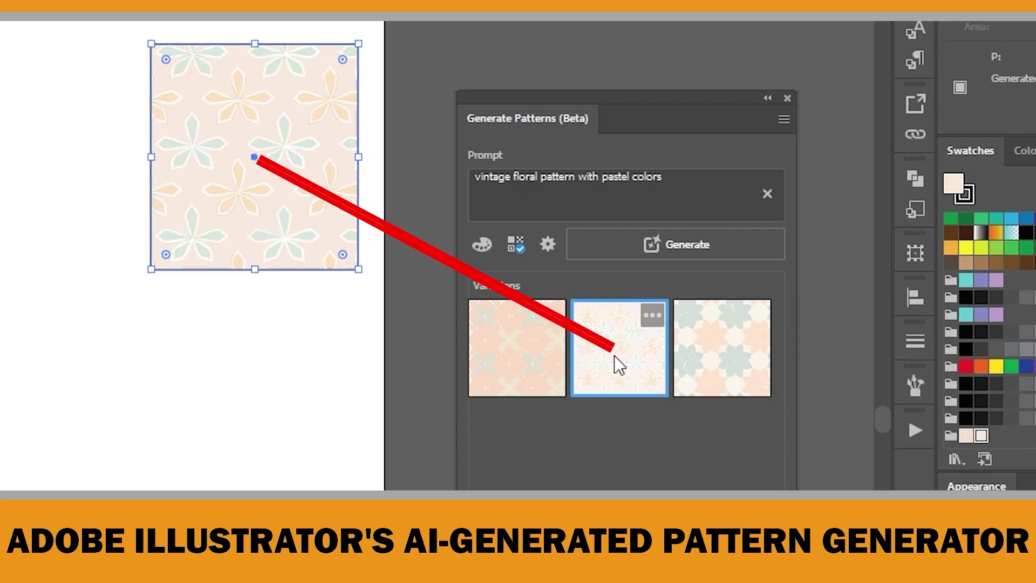
click(712, 353)
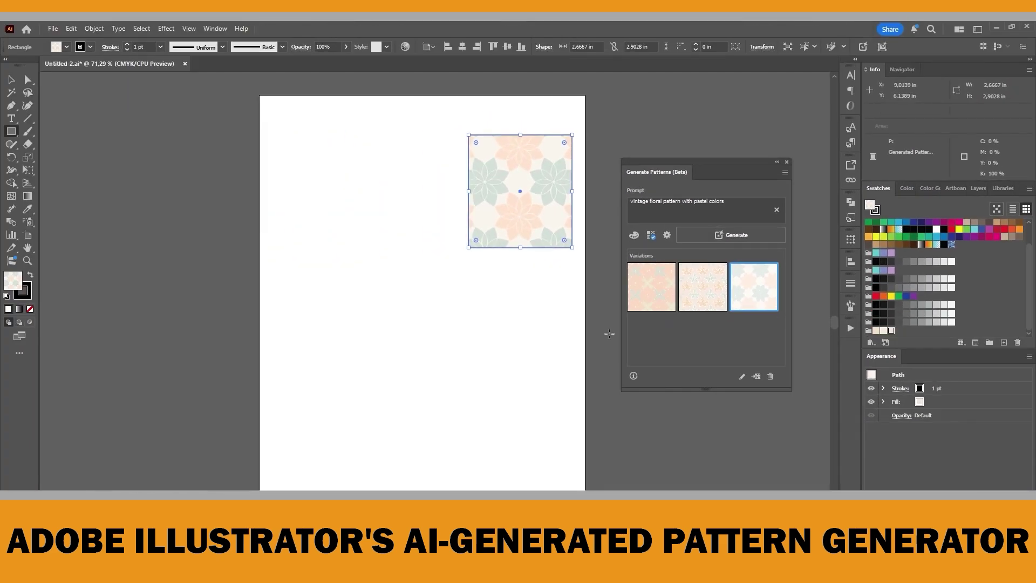
Step: Generate two more batches of floral pattern variations
click(734, 235)
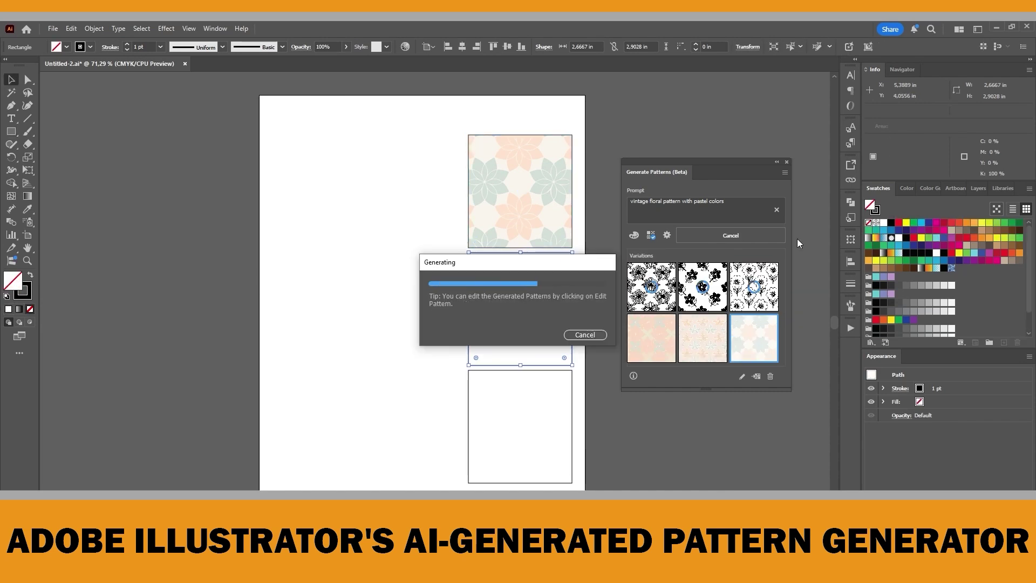
click(733, 235)
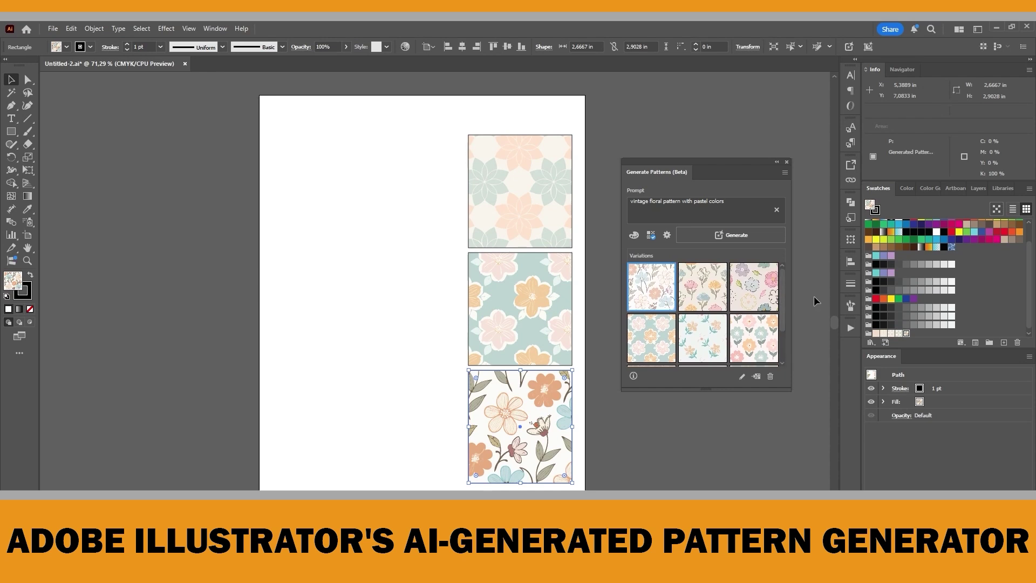
scroll(786, 340, down, 1)
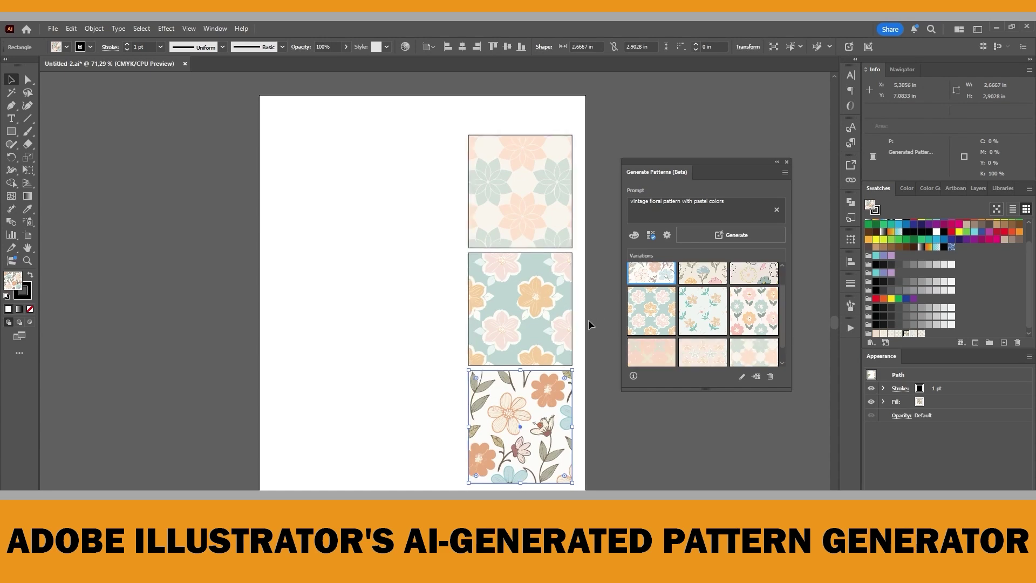
Step: Fill the middle rectangle with the pink-and-blue flower variation and choose Edit Pattern for it
click(571, 305)
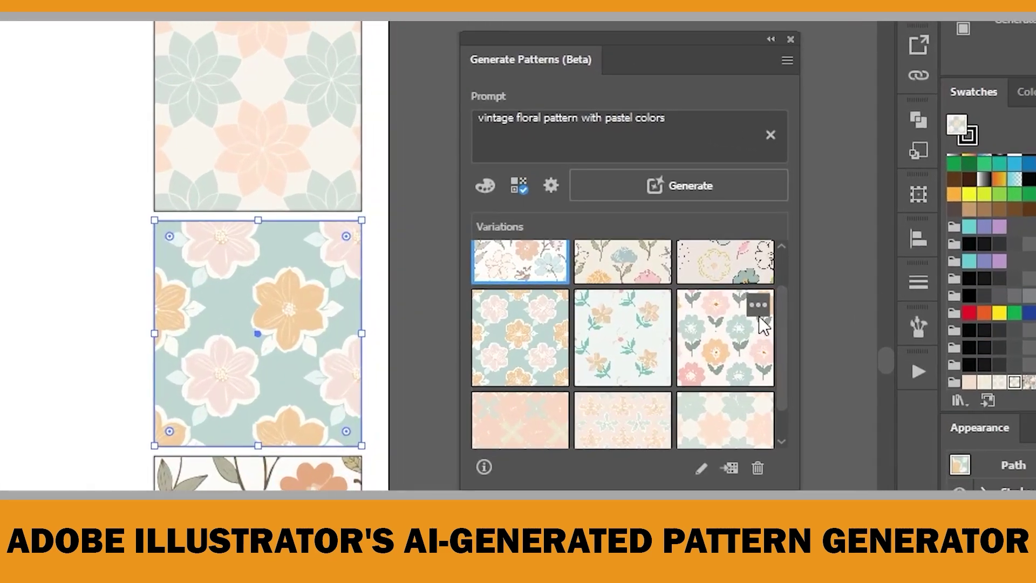
click(764, 310)
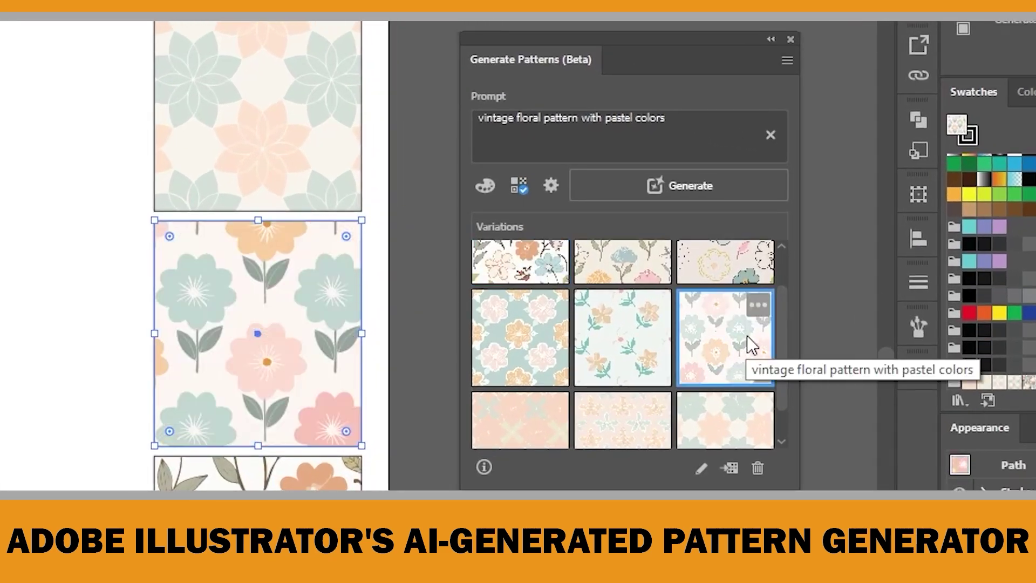
click(758, 306)
click(802, 384)
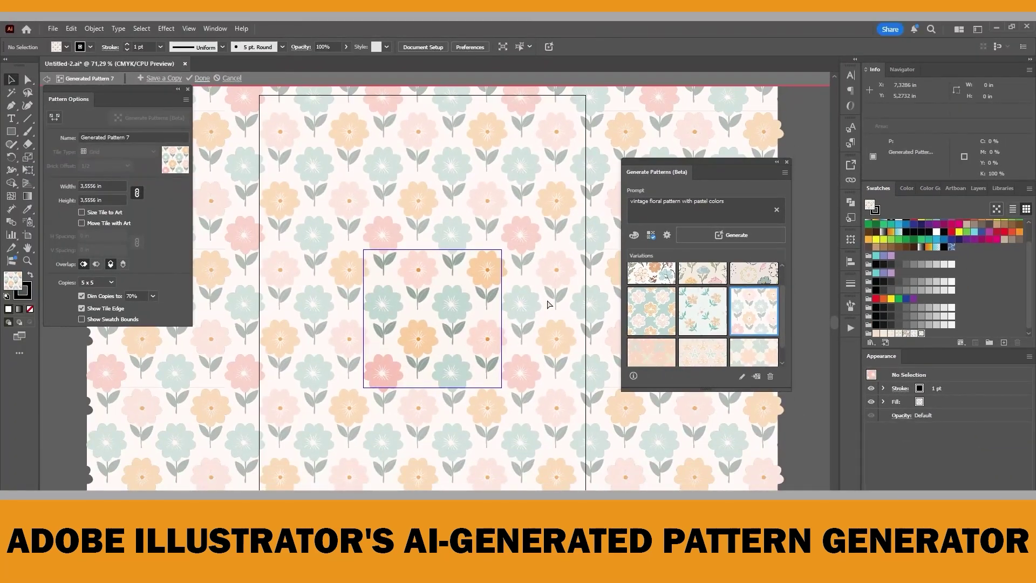
Step: Zoom into the pattern tile and move the orange flower centre off the peach flower
key(ctrl+plus)
key(ctrl+plus)
key(ctrl+plus)
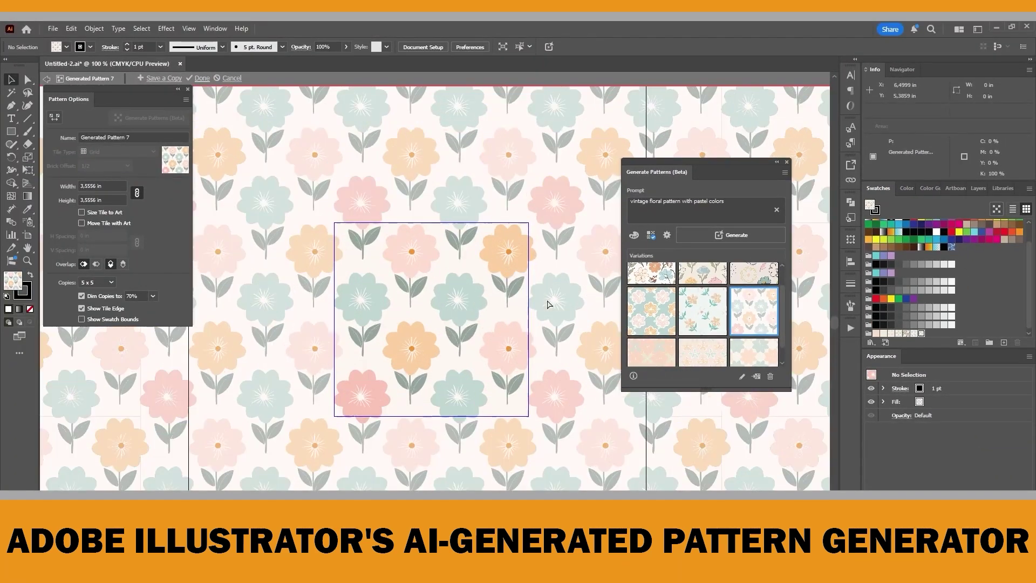
key(ctrl+plus)
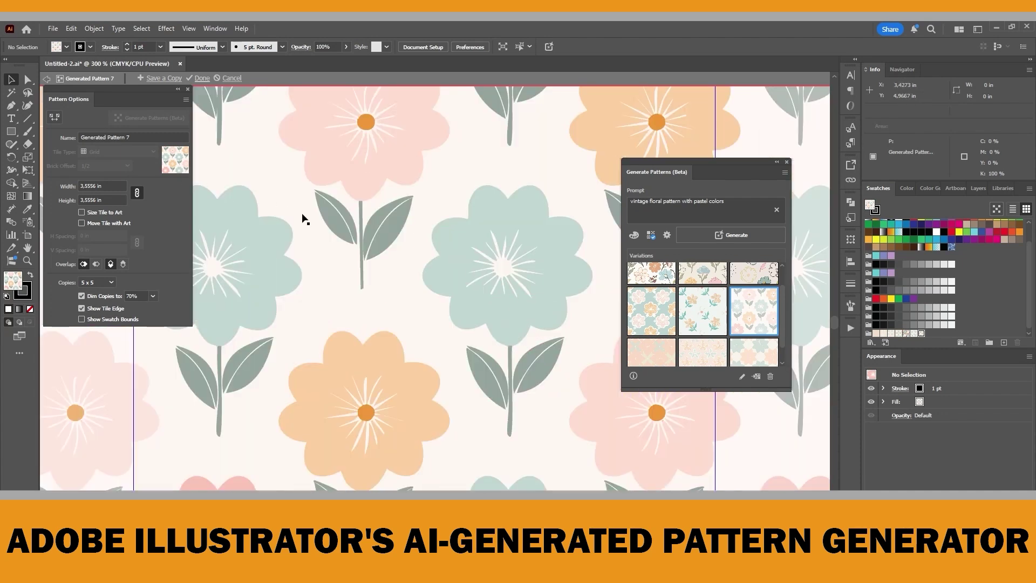
click(369, 413)
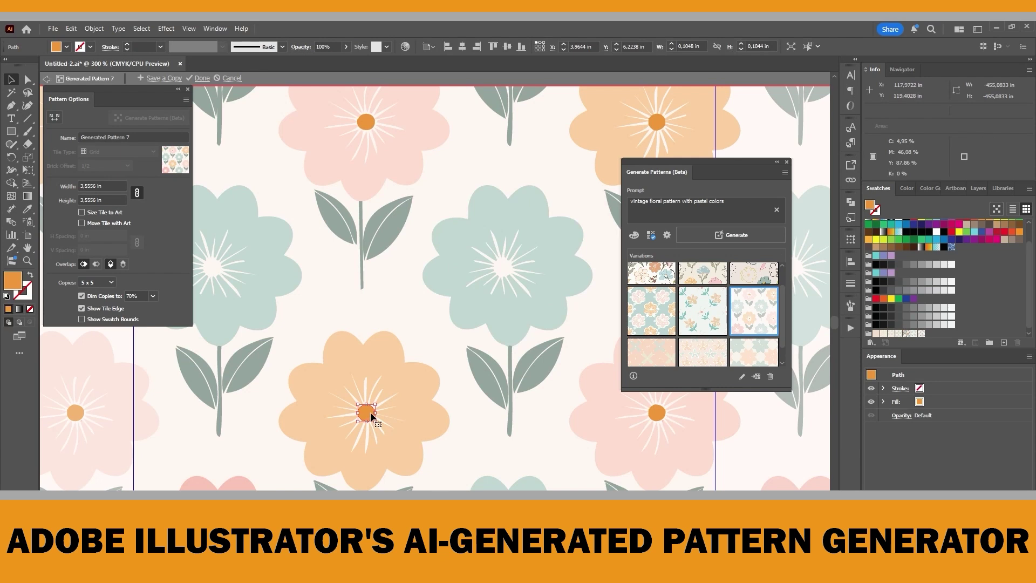
drag(378, 409, 435, 316)
key(ctrl+minus)
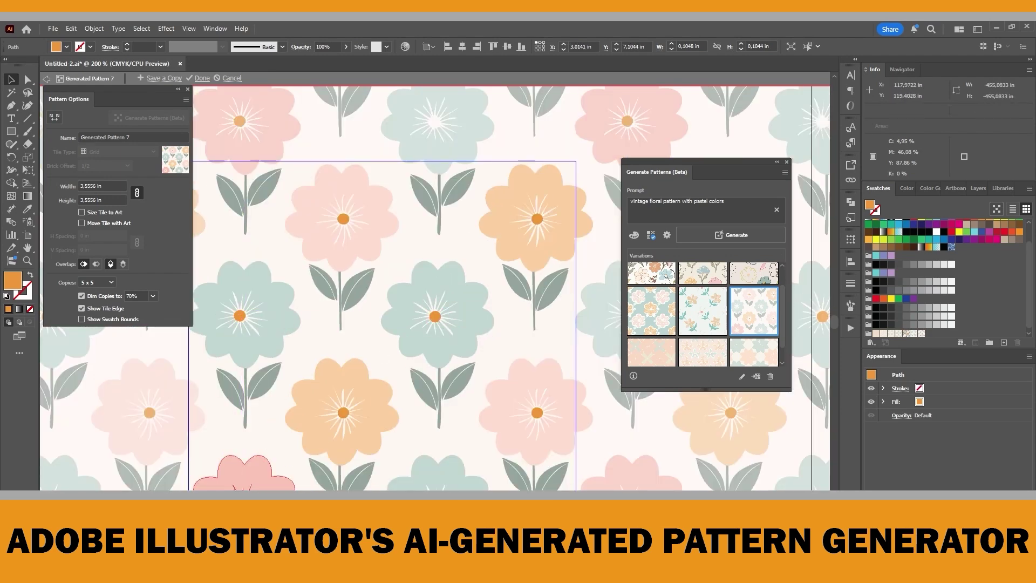
key(ctrl+plus)
Step: Recolour the teal flower purple from the Fill swatches
click(453, 280)
click(56, 47)
click(65, 134)
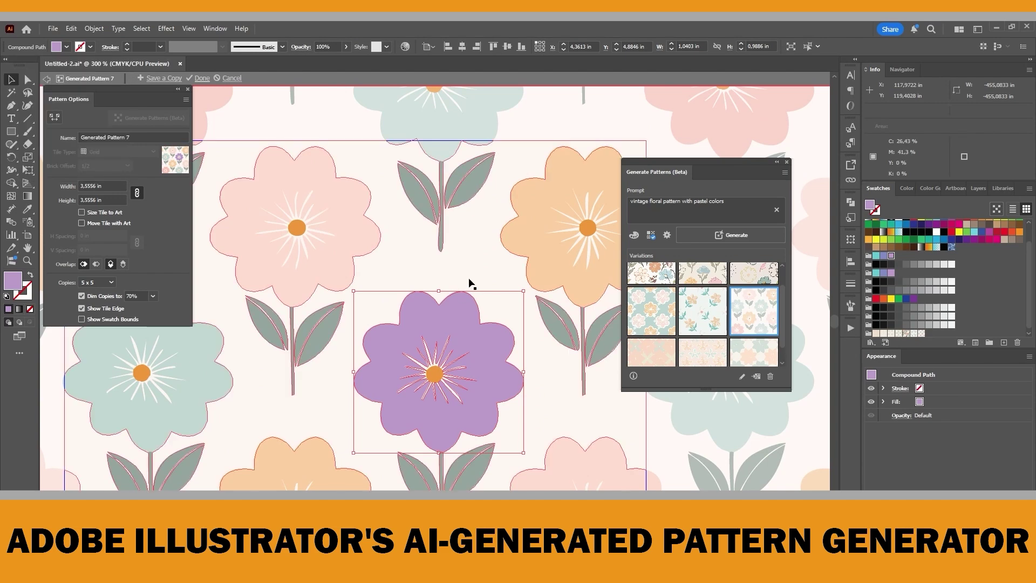
key(Escape)
key(ctrl+minus)
key(ctrl+plus)
key(a)
Step: Try a new colour on one leaf, keep its original grey, and exit pattern editing with Done
click(471, 427)
key(ctrl+plus)
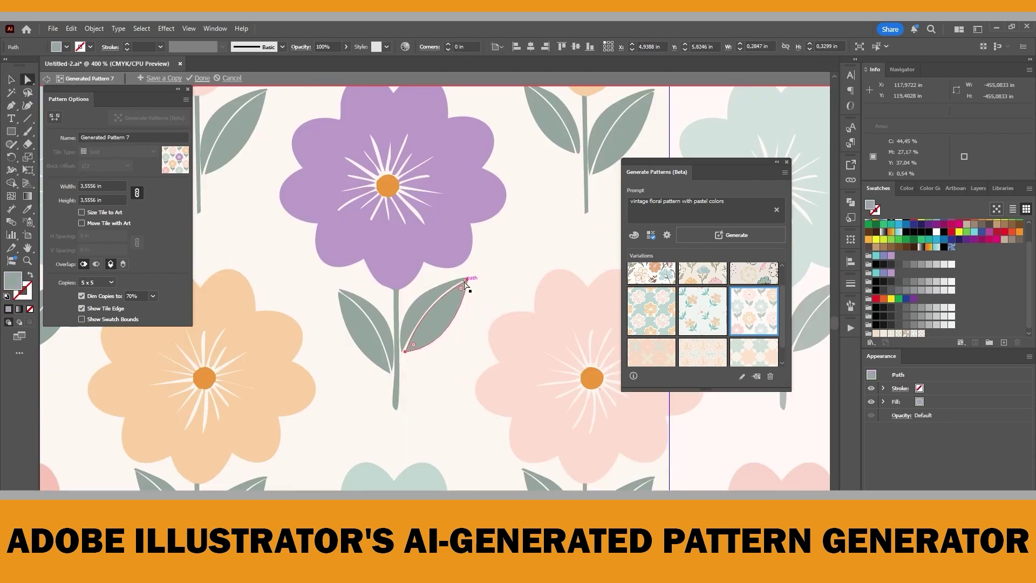
key(ctrl+plus)
click(20, 353)
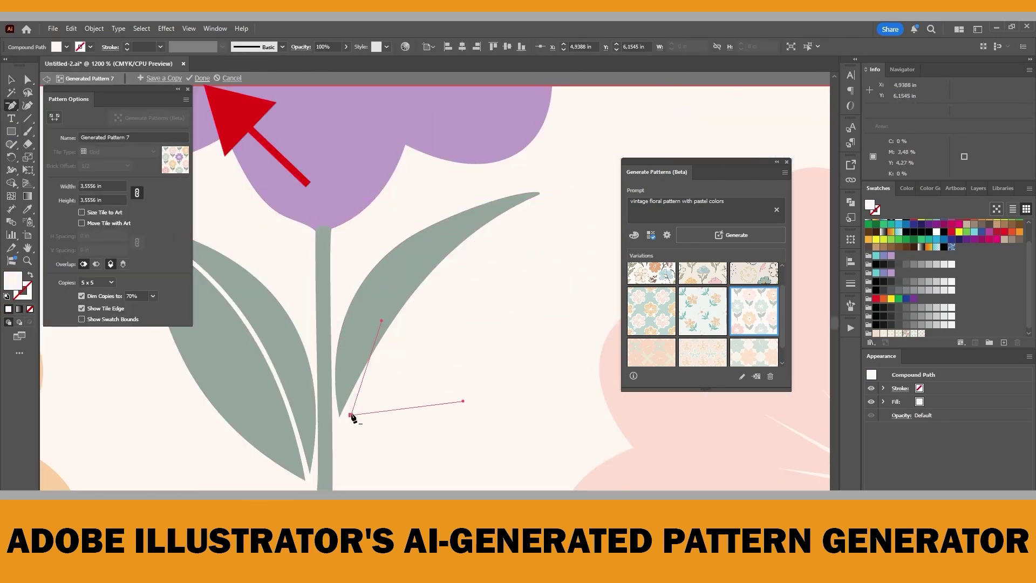
key(ctrl+minus)
key(ctrl+minus)
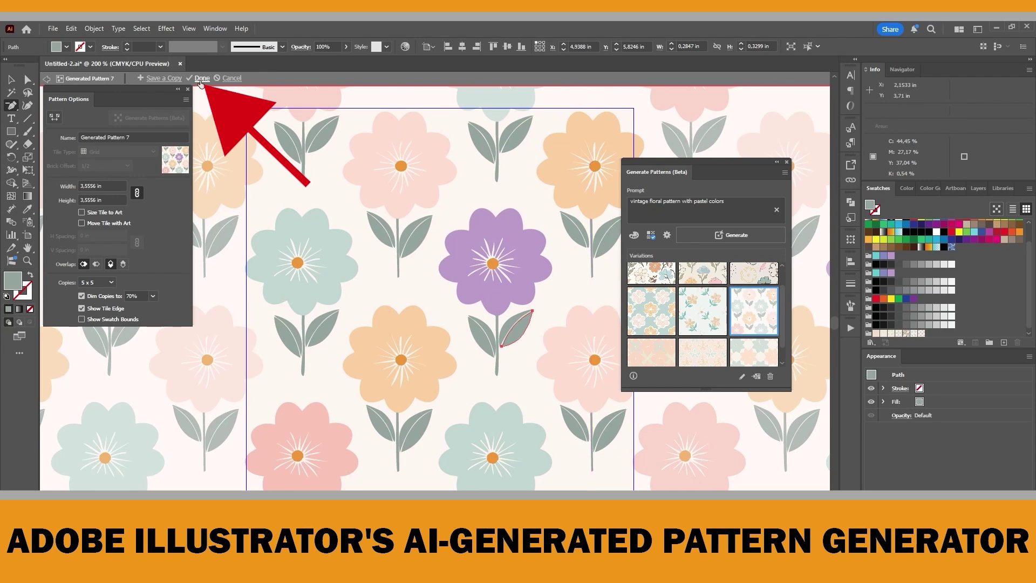
click(202, 79)
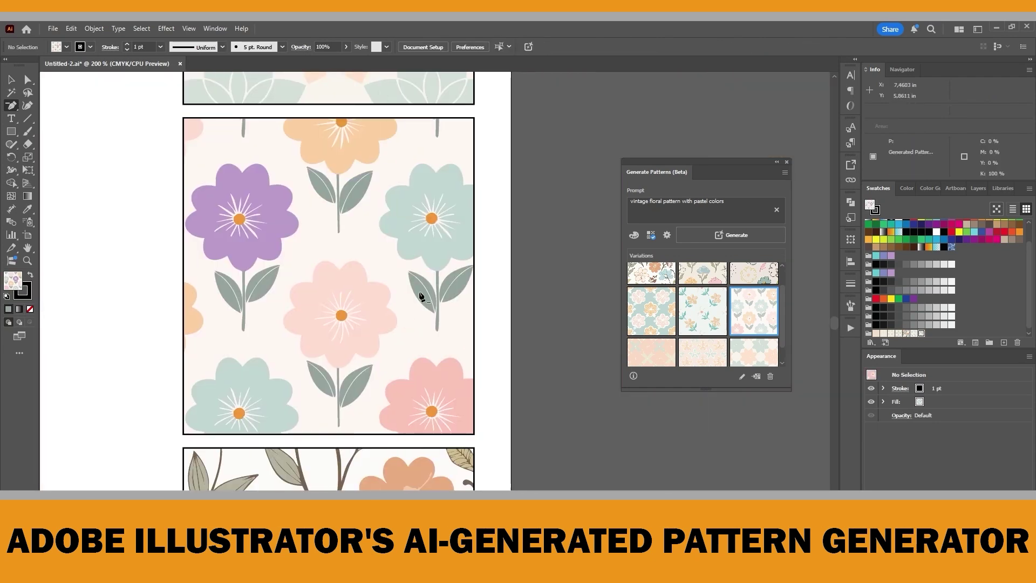
Step: Add the pastel floral variation to the Swatches panel from its More options menu
mouse_move(771, 300)
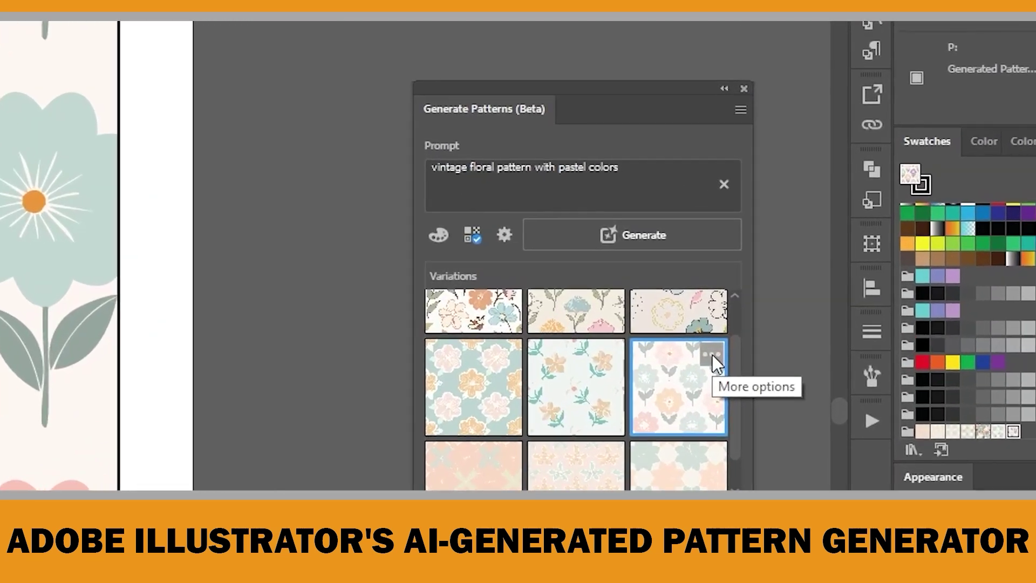
click(770, 296)
click(742, 395)
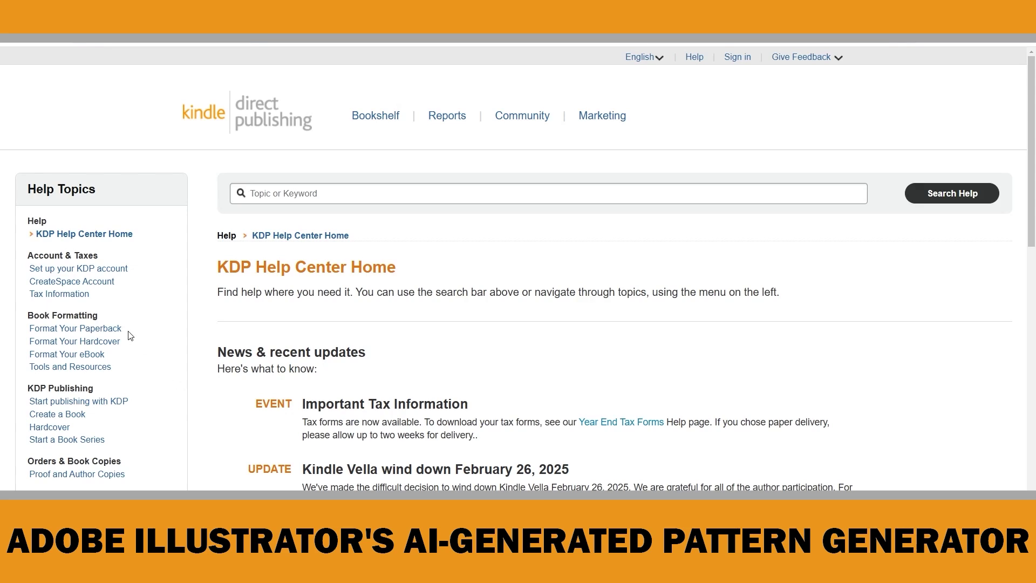
Step: Go from Format Your Paperback to the cover calculator and templates page
click(75, 330)
scroll(1004, 291, down, 7)
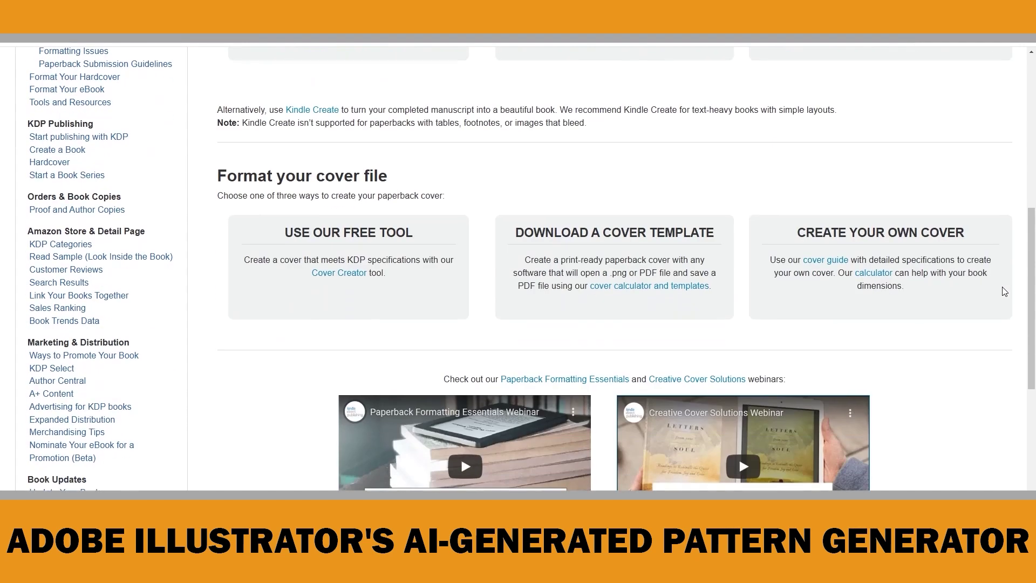
scroll(1004, 291, down, 1)
click(681, 231)
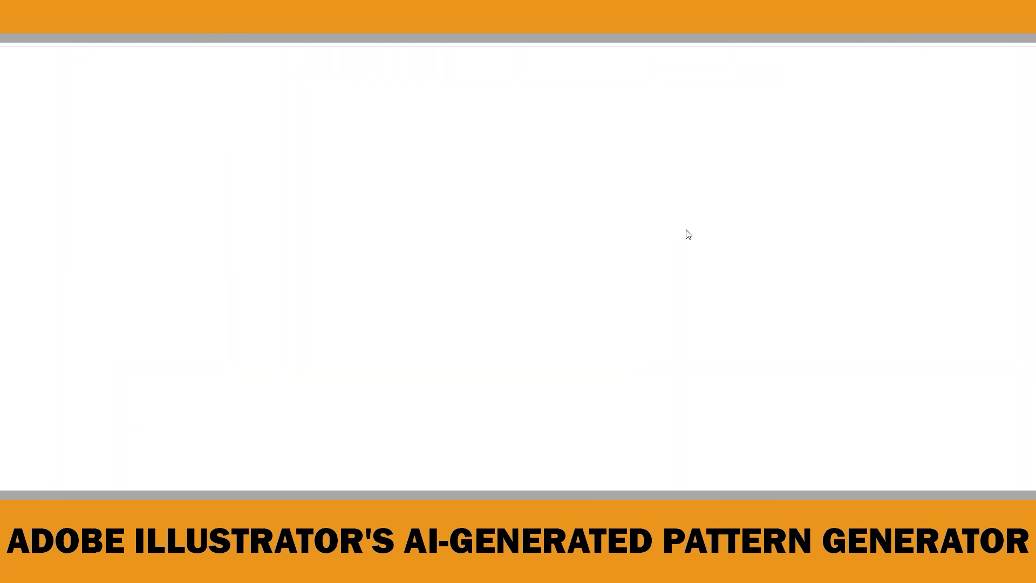
scroll(840, 266, down, 4)
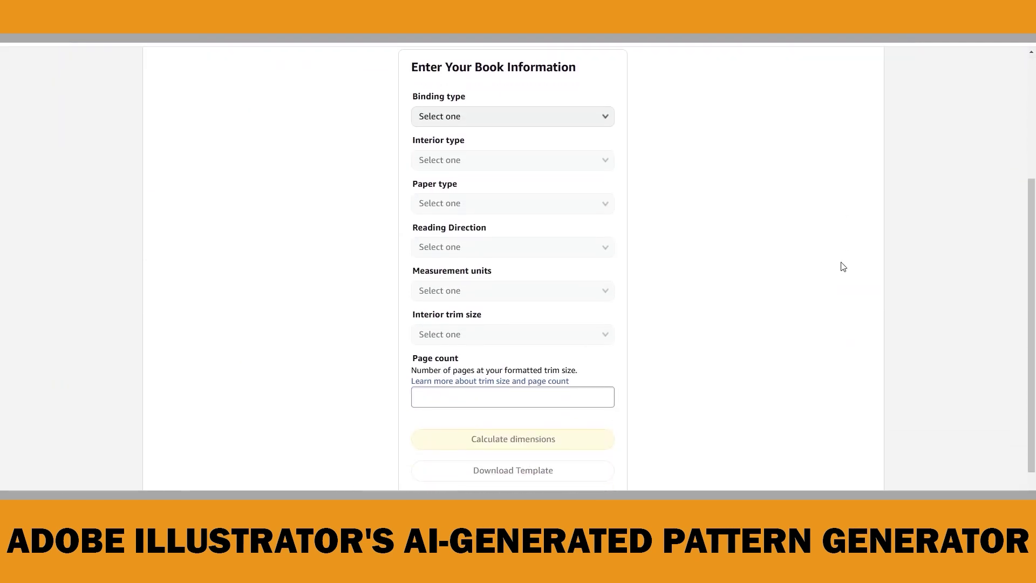
Step: Enter Paperback, Black & white, White paper, Left to Right, Inches, 8.5 x 11 in, 100 pages, and calculate dimensions
click(597, 120)
click(525, 136)
click(489, 160)
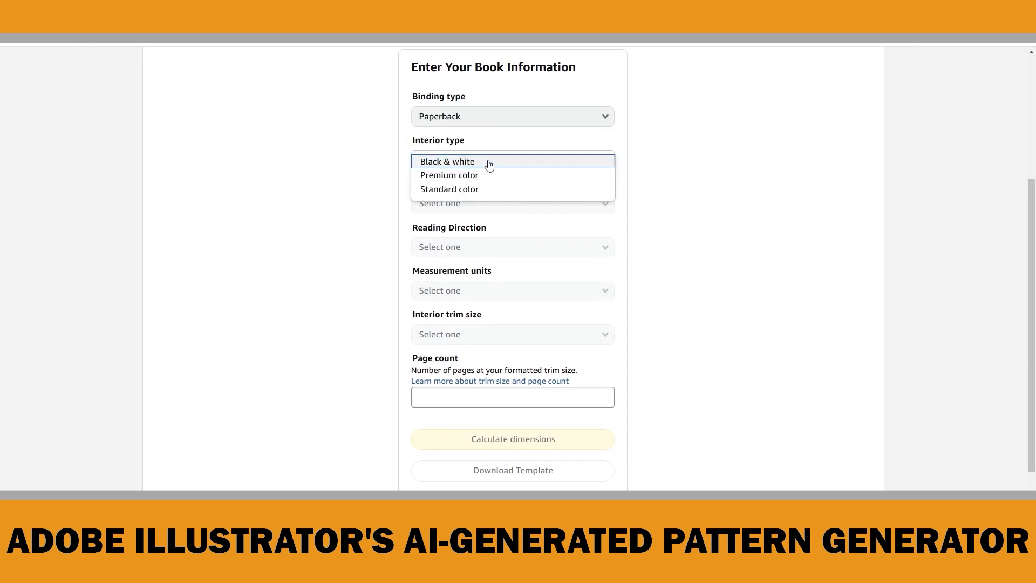
click(489, 161)
click(512, 203)
click(513, 247)
click(512, 291)
click(495, 334)
click(507, 396)
text(100)
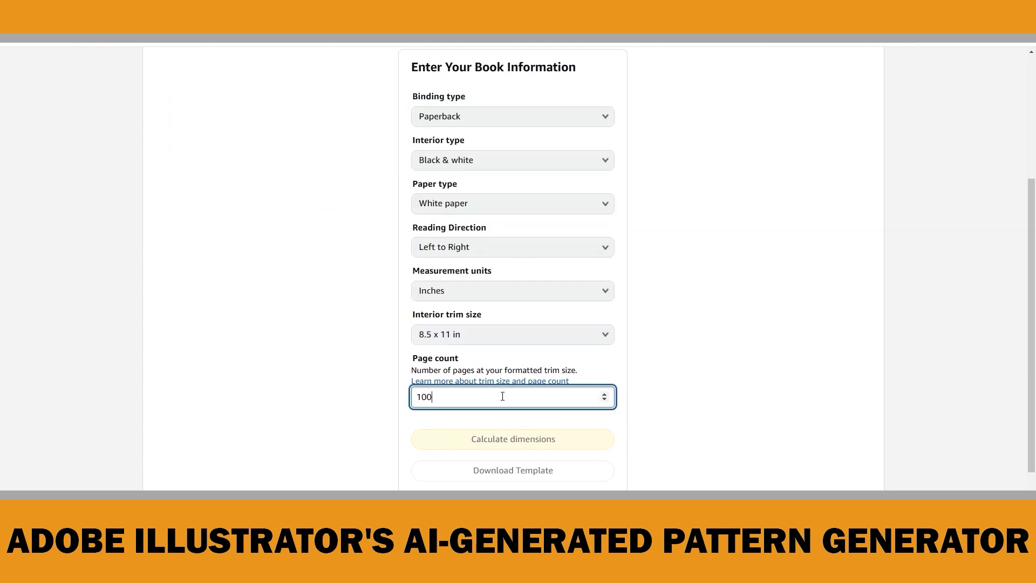
click(550, 439)
Step: Download the cover template and select the extracted PDF in the file window
scroll(910, 379, down, 1)
scroll(922, 400, down, 1)
click(341, 315)
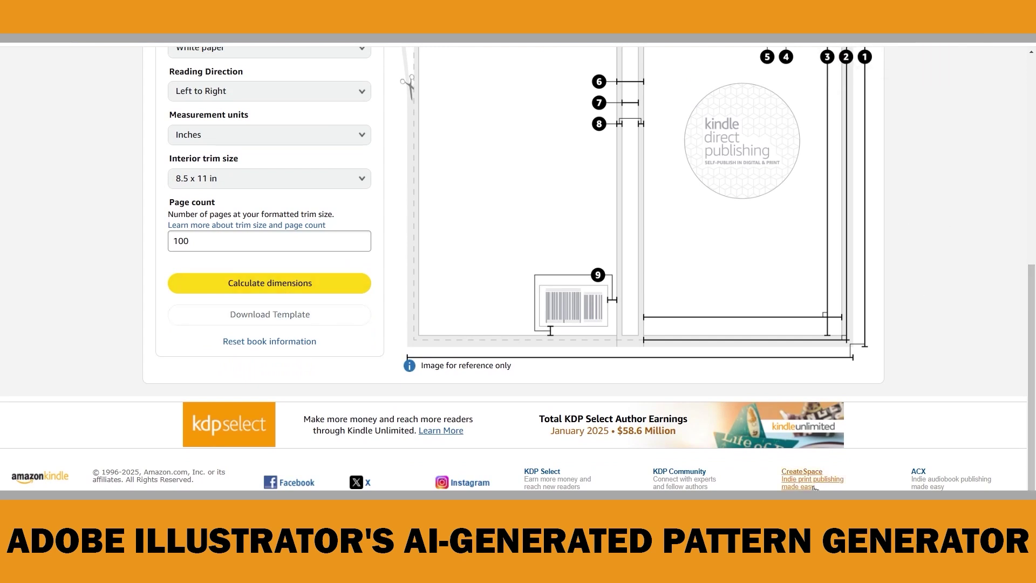
click(257, 74)
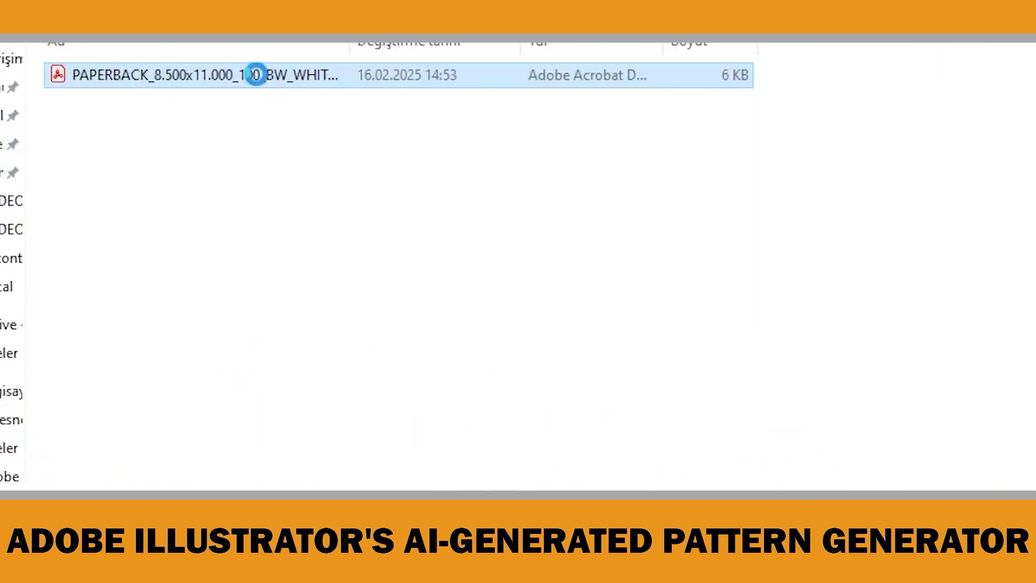
right_click(257, 75)
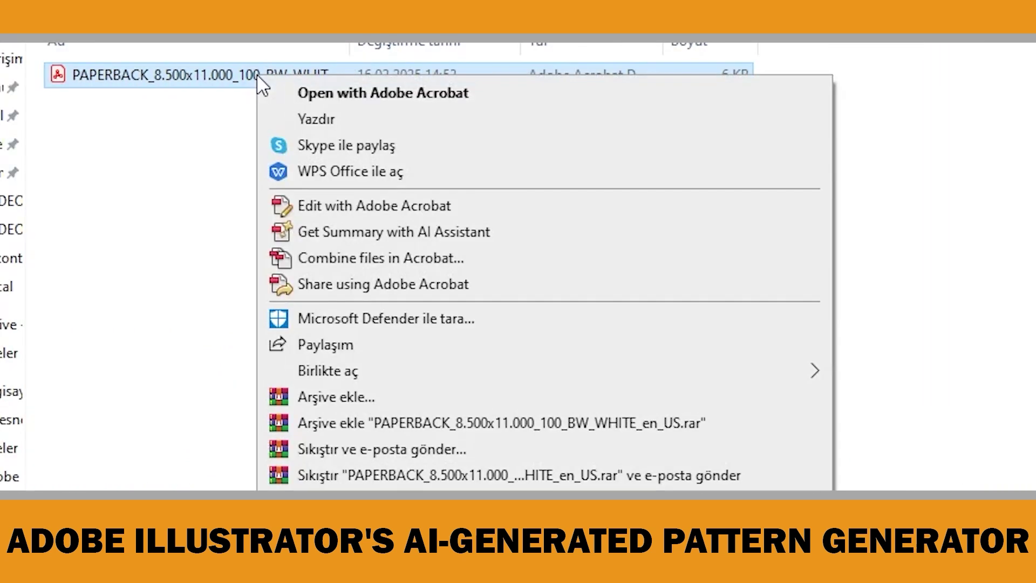
Step: Open the extracted cover template PDF with Adobe Illustrator 2025 and switch to the Selection tool
mouse_move(438, 373)
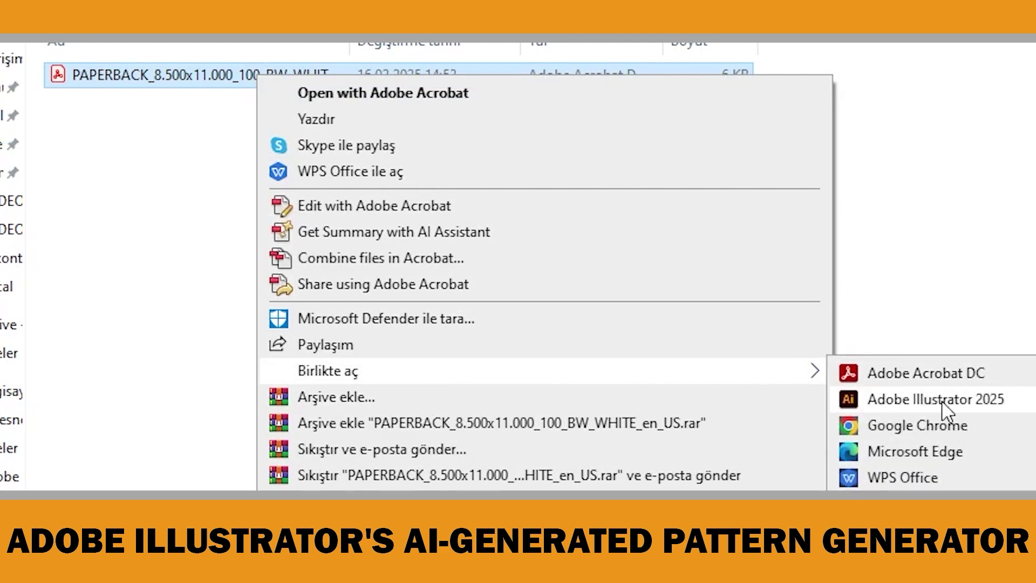
click(985, 400)
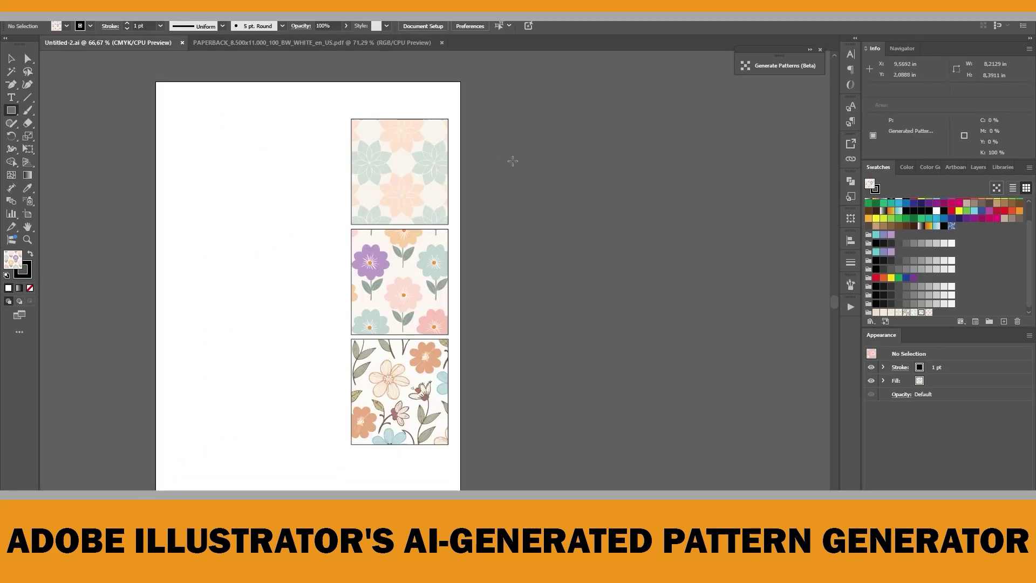
key(v)
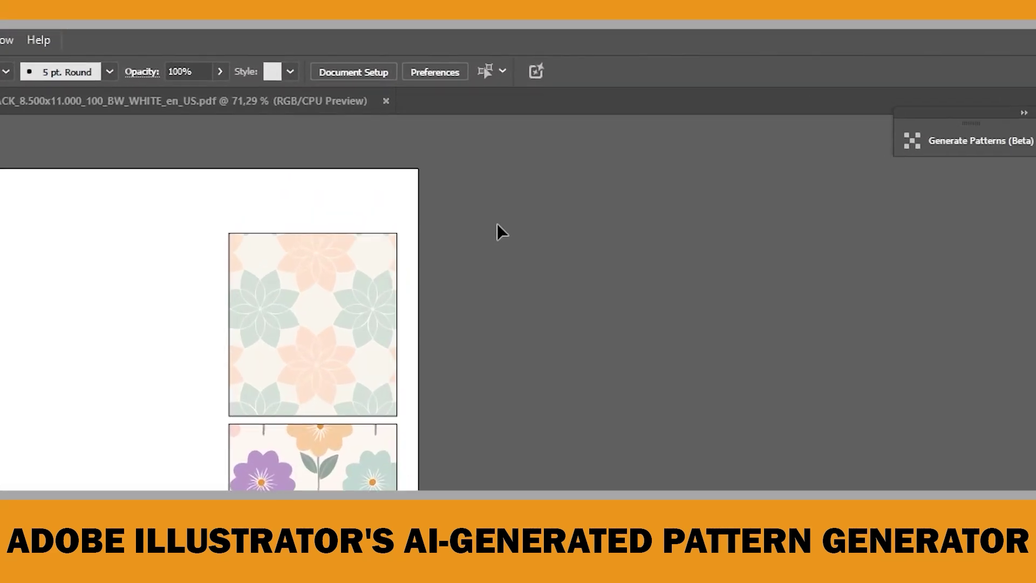
Step: Resize the pattern document's artboard to 17.475 x 11.25 in through Document Setup
click(328, 89)
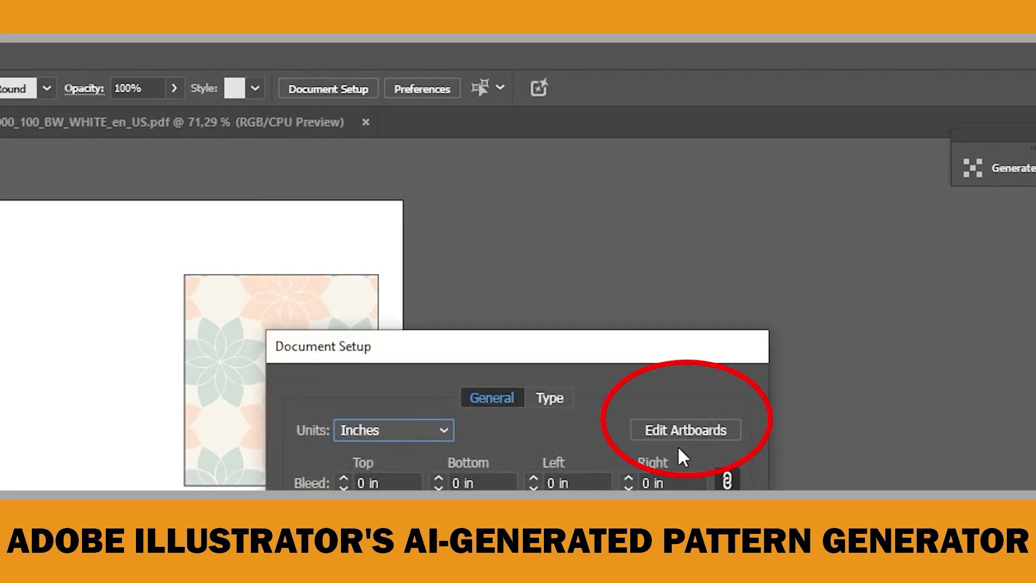
click(687, 430)
click(334, 88)
text(17)
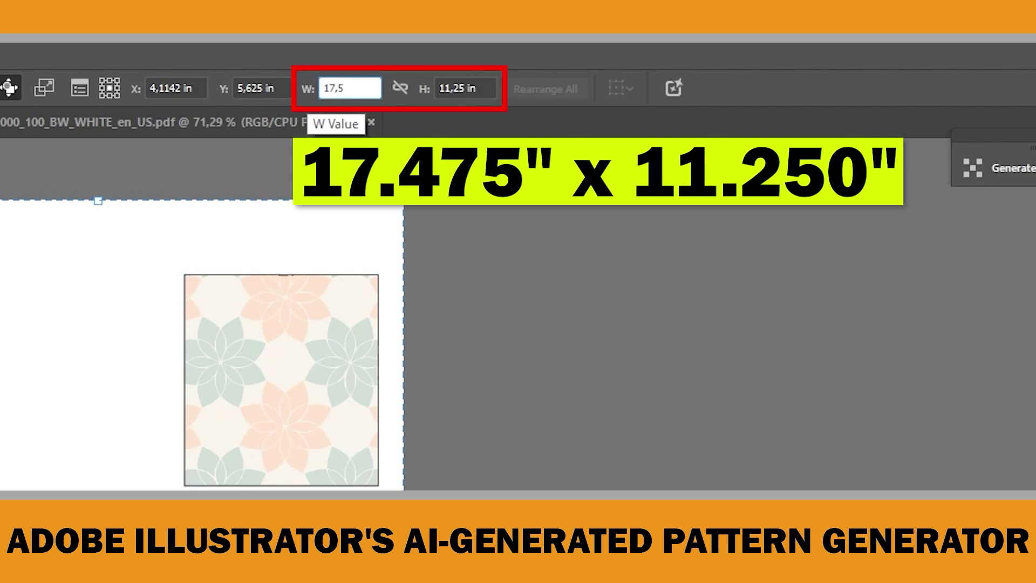
text(,475)
key(Tab)
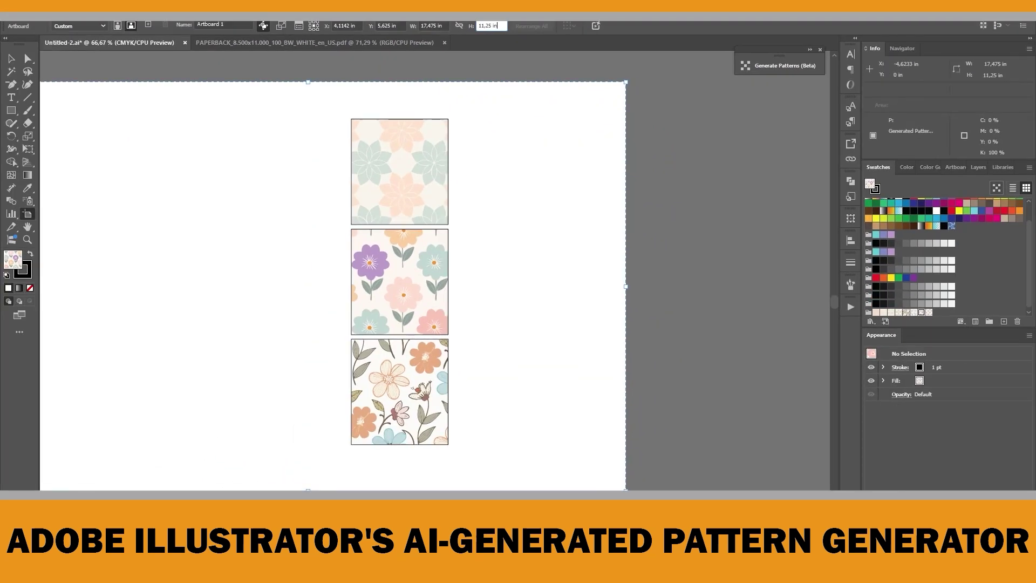
key(Return)
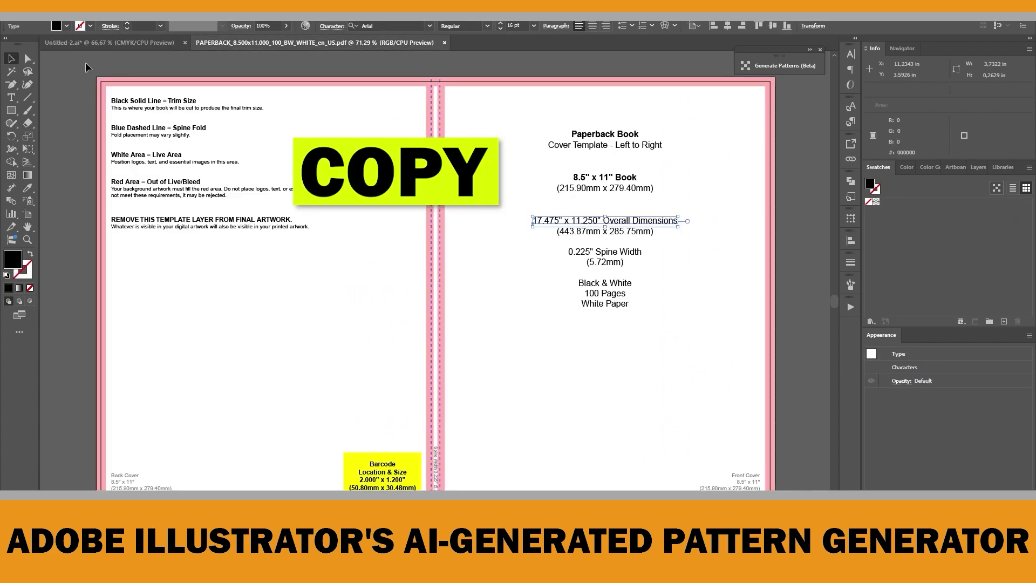
Step: Copy all the cover template objects and paste them in place into the pattern document
key(ctrl+a)
right_click(469, 248)
click(467, 250)
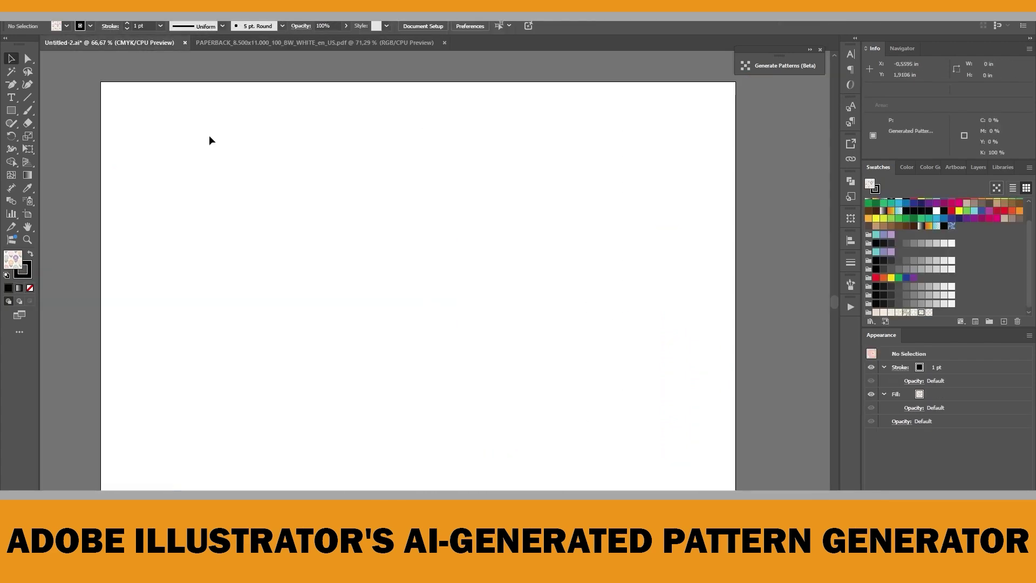
key(ctrl+shift+v)
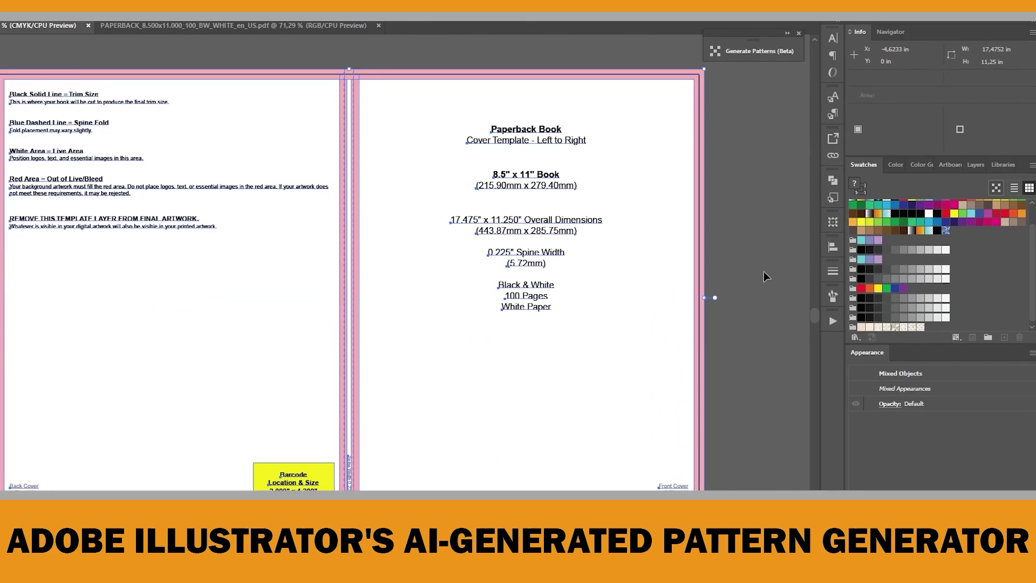
click(975, 165)
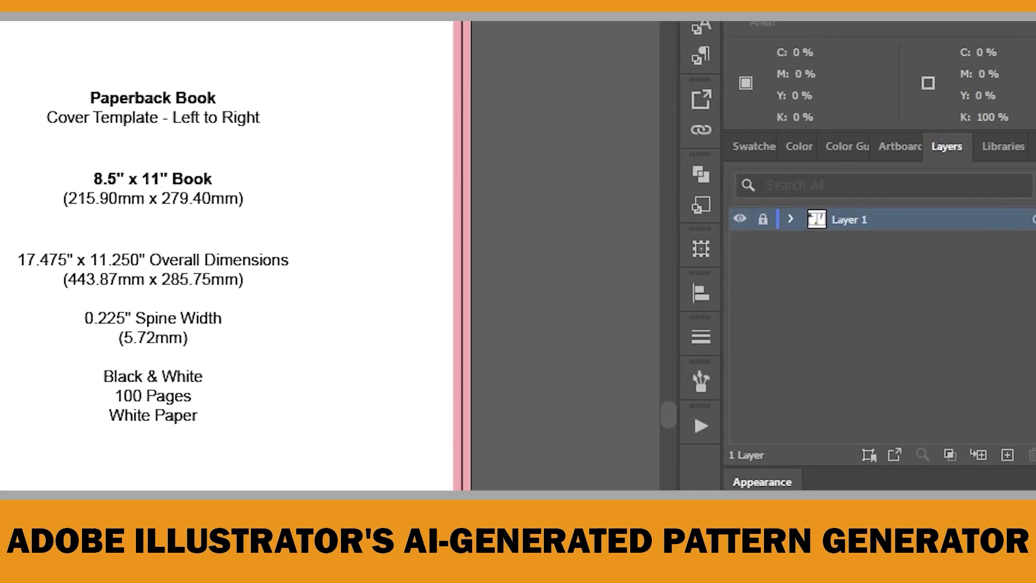
Step: Add a new layer above the template and draw a rectangle over the spine area
click(1007, 455)
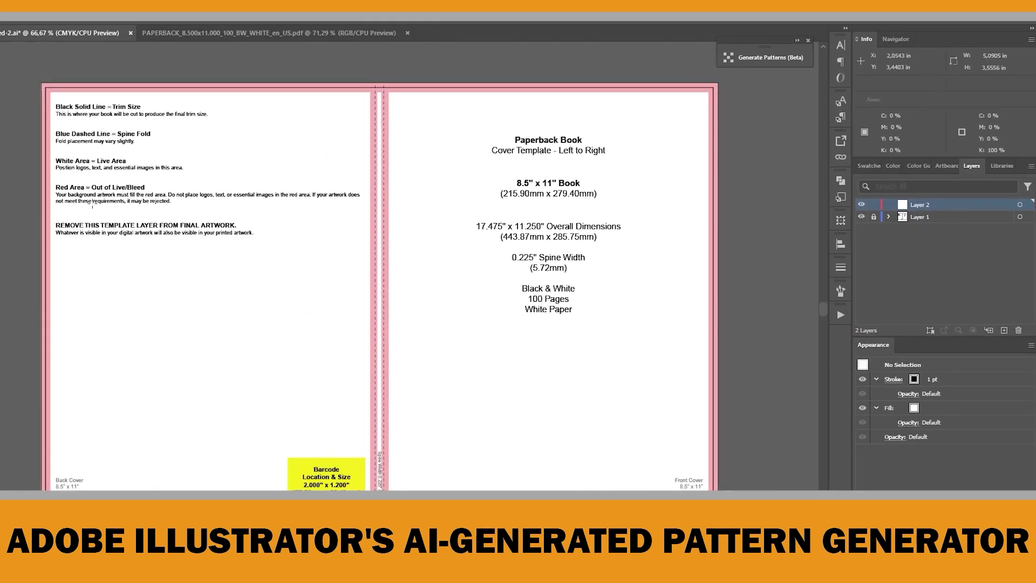
click(15, 115)
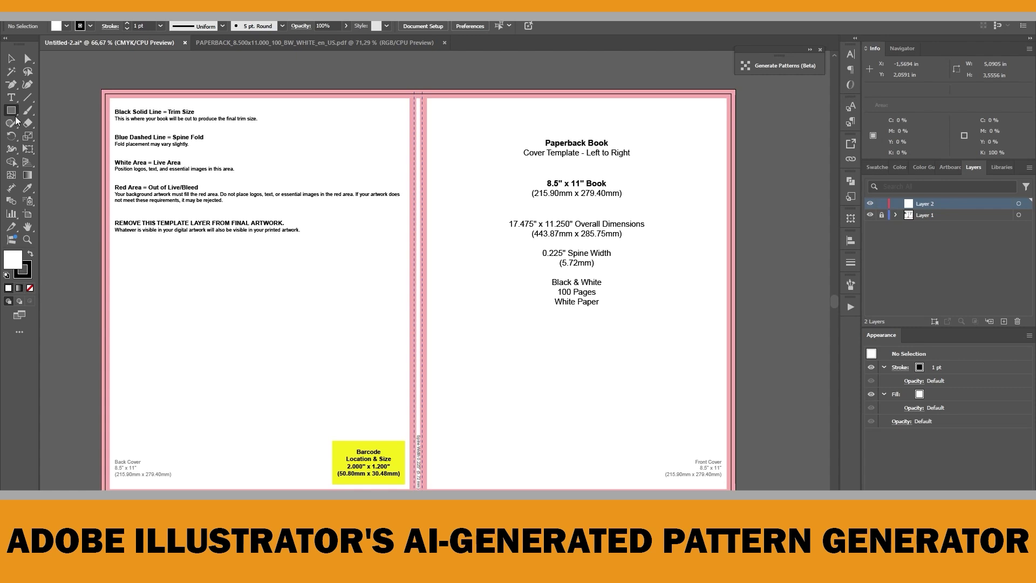
drag(340, 167, 491, 296)
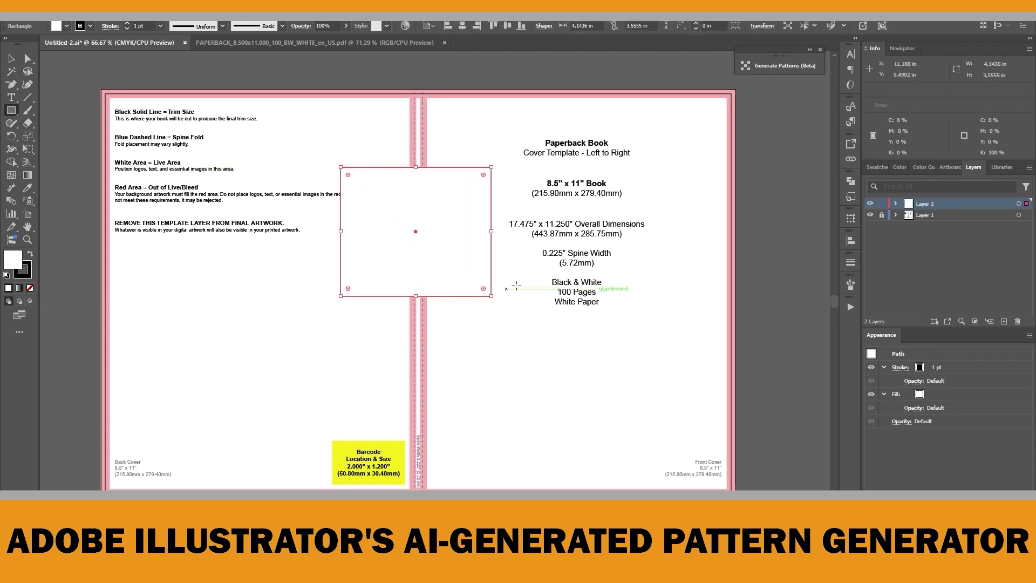
Step: Size the rectangle to 17,475 × 11,25 in at X 0, Y 0
click(850, 218)
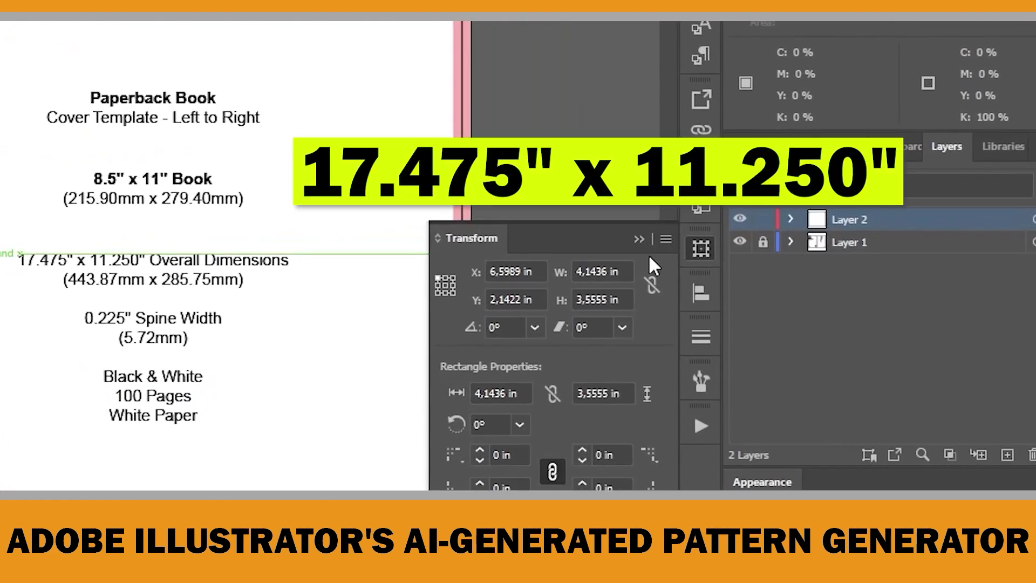
click(625, 275)
text(17,475)
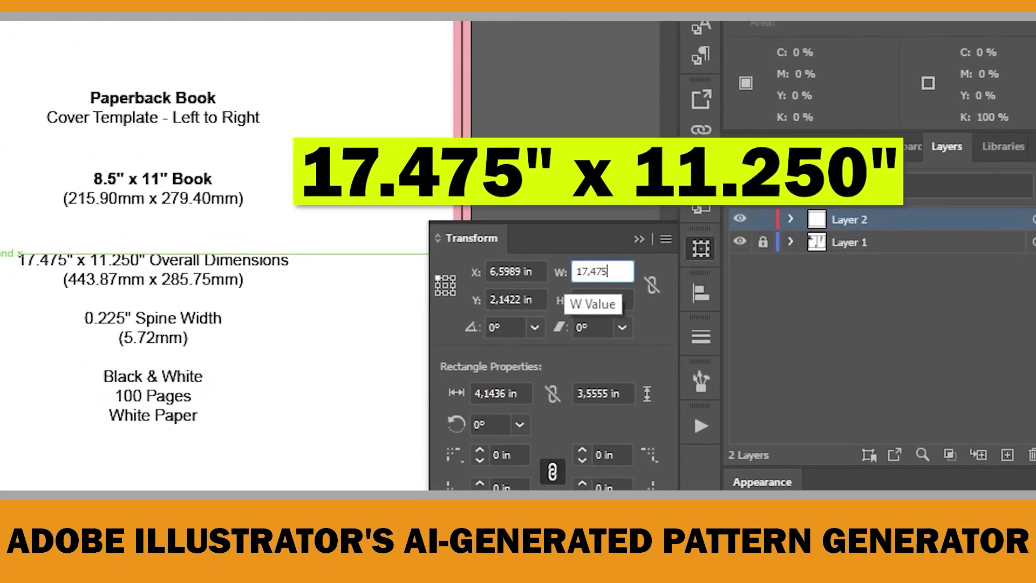
key(Tab)
text(11,25)
key(Tab)
text(0)
key(Tab)
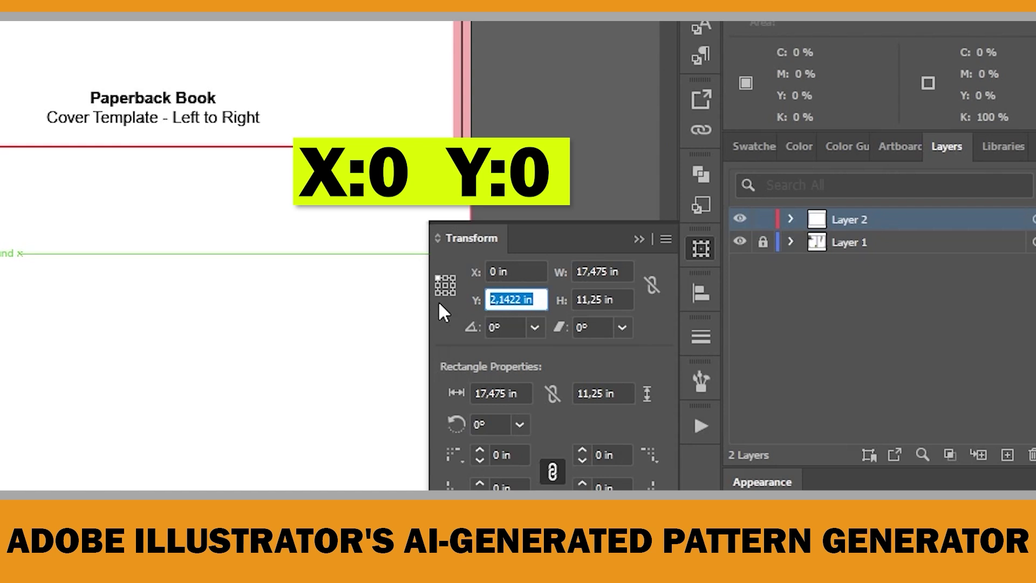
text(0)
key(Return)
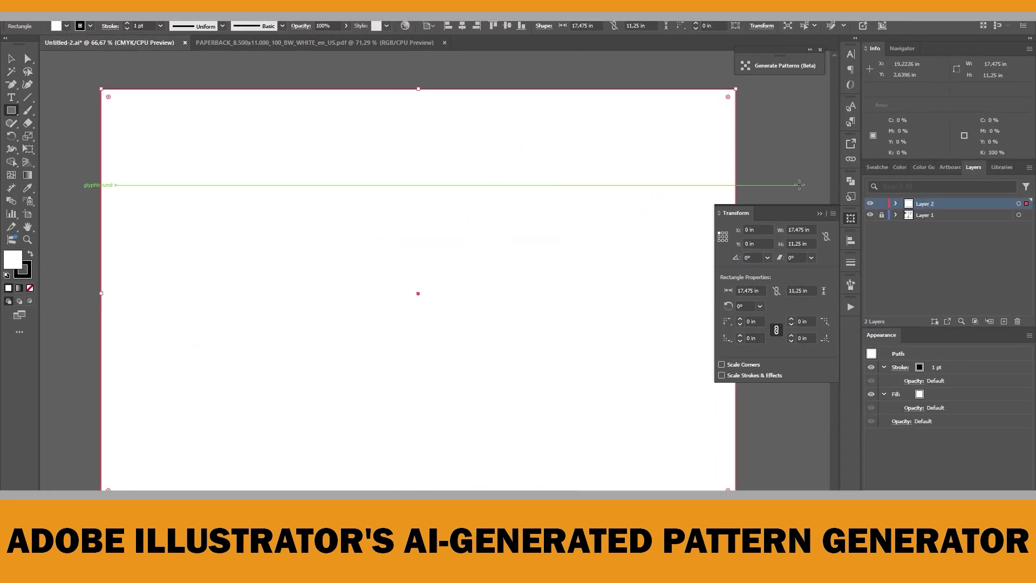
Step: Fill the rectangle with Generated Pattern 7, then close Transform and return to the Selection tool
click(877, 168)
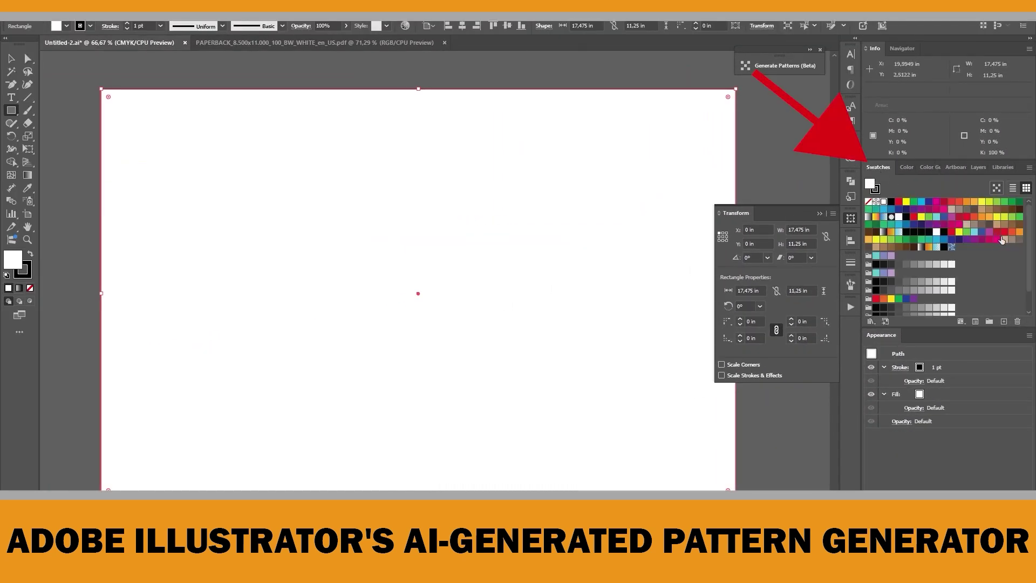
scroll(1002, 249, down, 3)
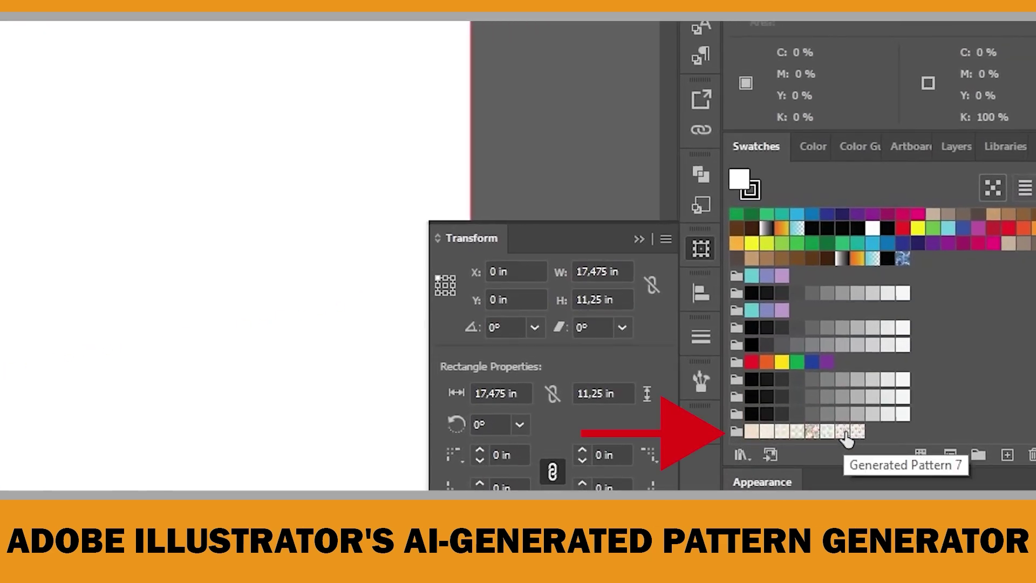
click(845, 435)
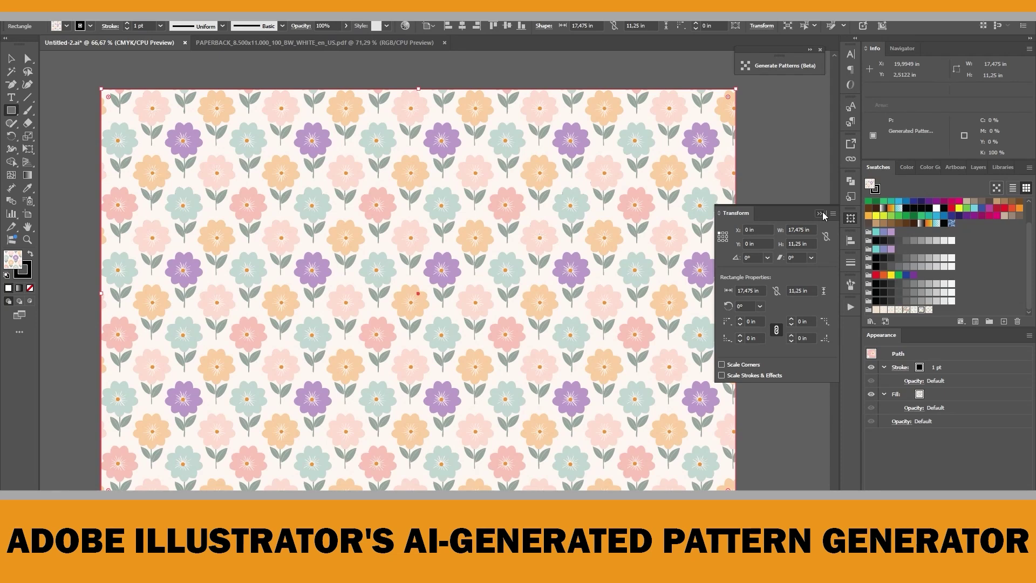
click(820, 213)
scroll(418, 280, down, 1)
click(12, 59)
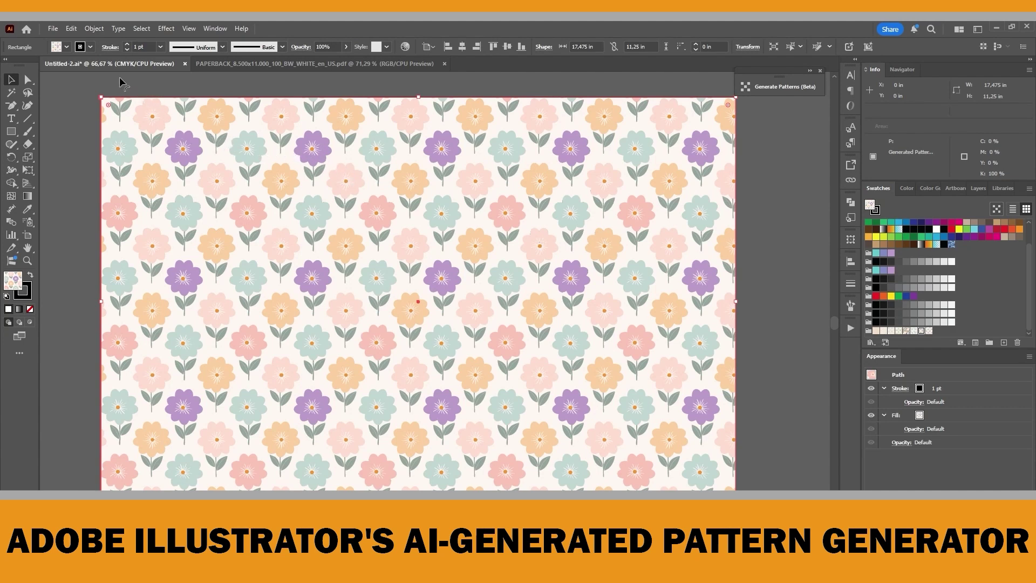
click(98, 30)
Step: Preview the pattern alone at 300% and 50% scale, cancel to keep its size, then show Layers
mouse_move(111, 41)
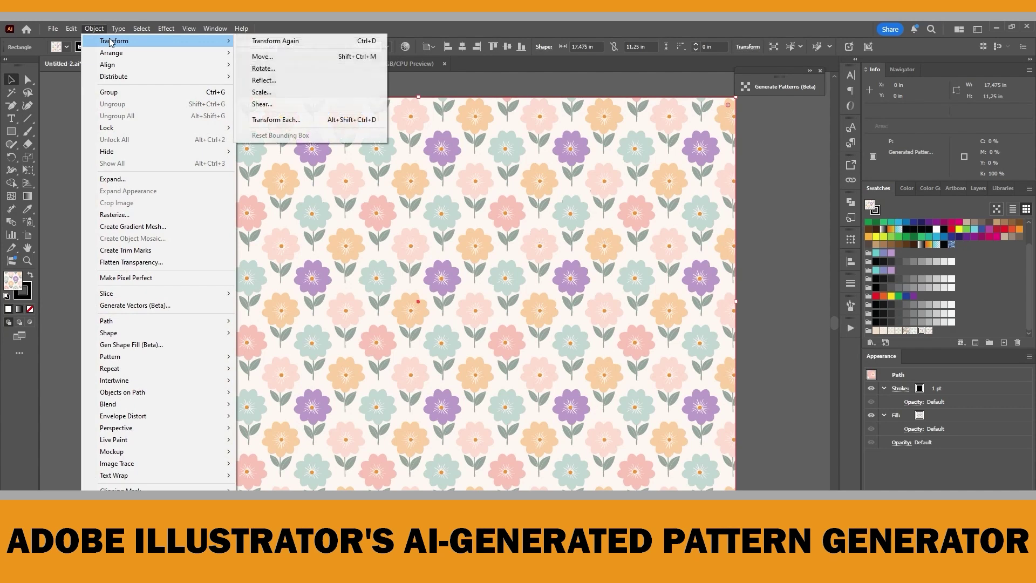
click(262, 92)
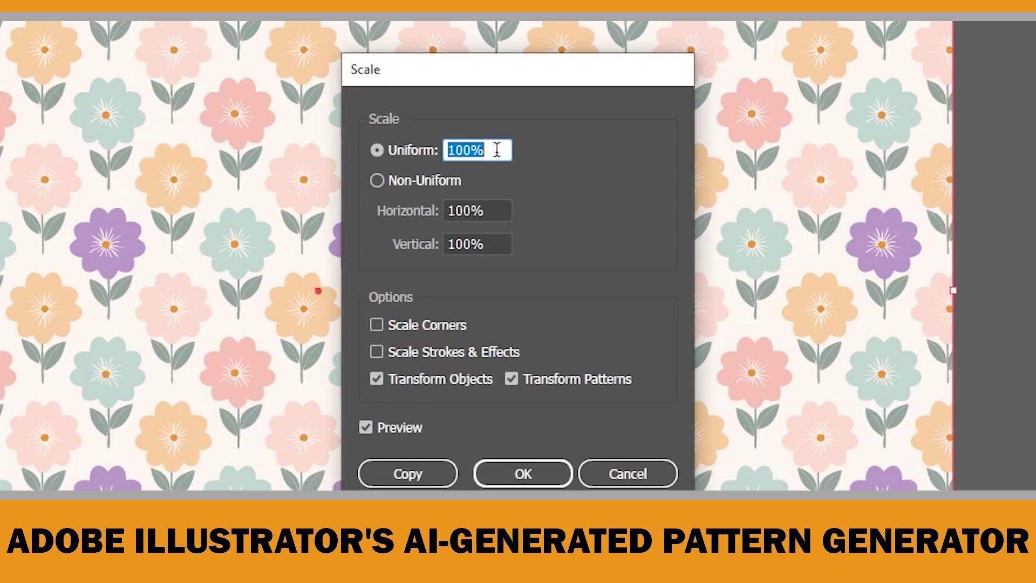
text(3)
click(376, 379)
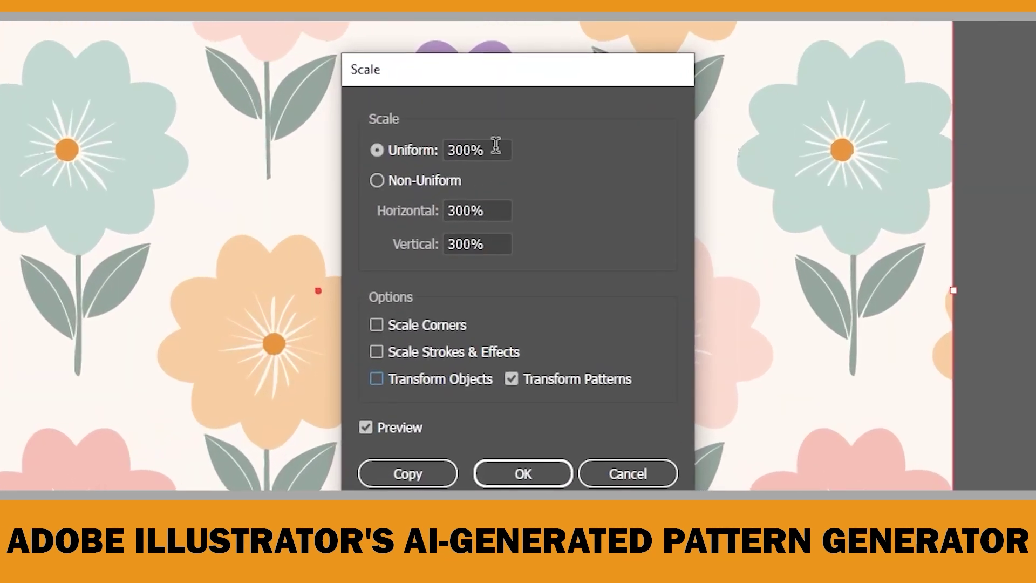
double_click(480, 231)
text(50)
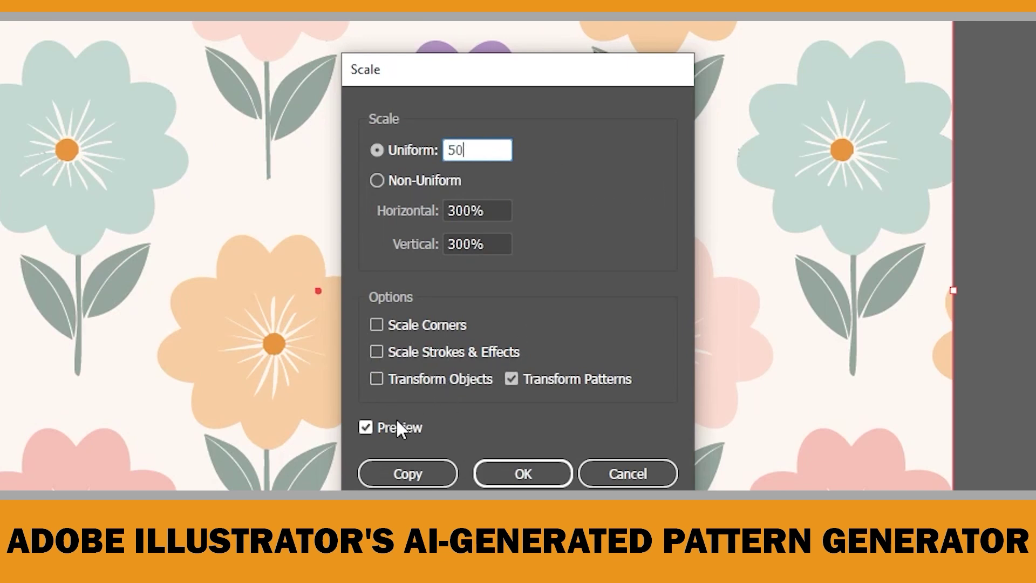
click(367, 428)
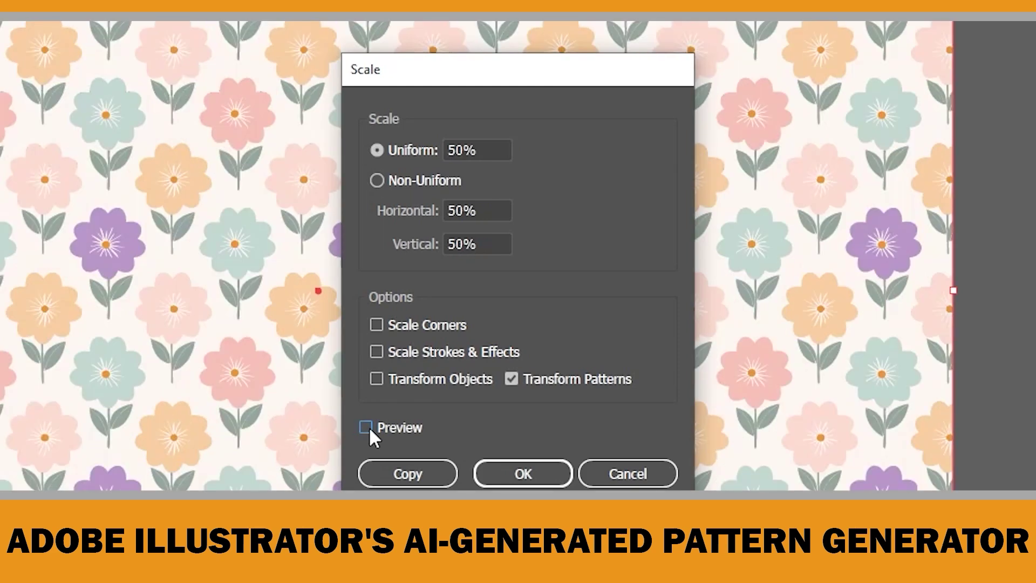
click(366, 427)
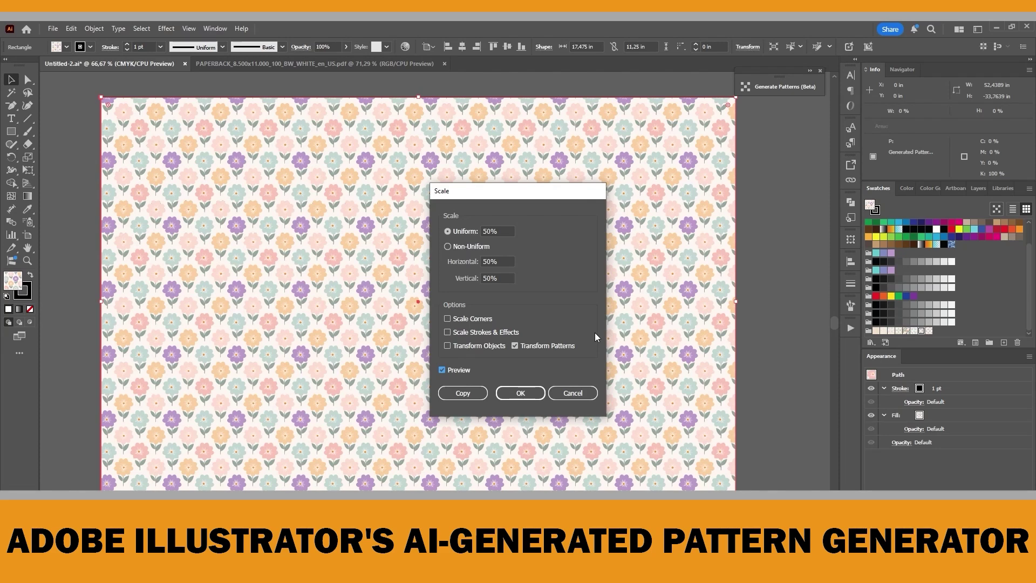
click(573, 393)
click(787, 291)
click(978, 189)
Step: On a new layer, add a NOTEBOOK type box on the cover's upper right in Franklin Gothic Heavy
click(1003, 342)
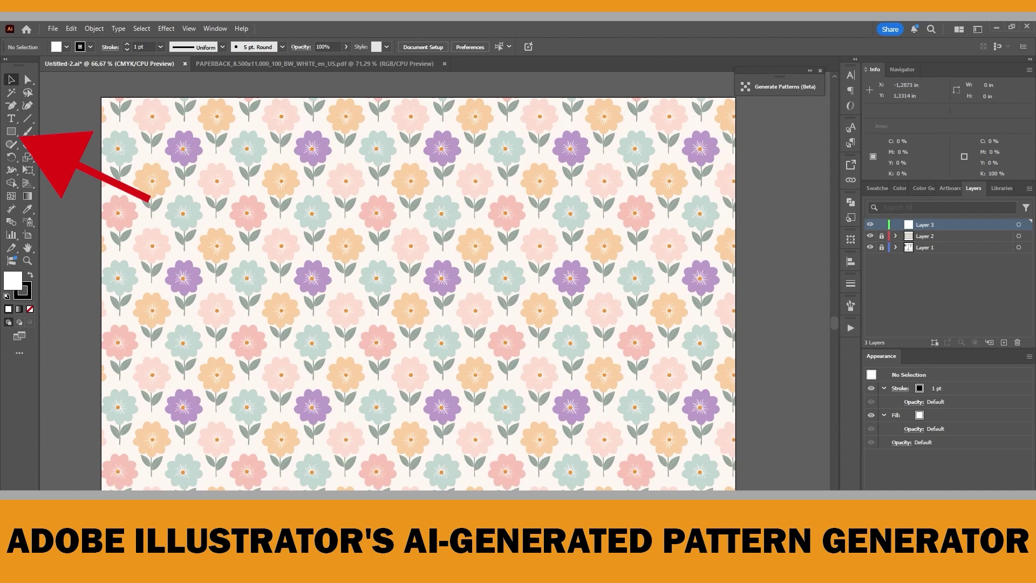
drag(509, 158, 698, 213)
click(430, 47)
click(402, 150)
key(ctrl+shift+period)
key(ctrl+shift+period)
key(ctrl+shift+period)
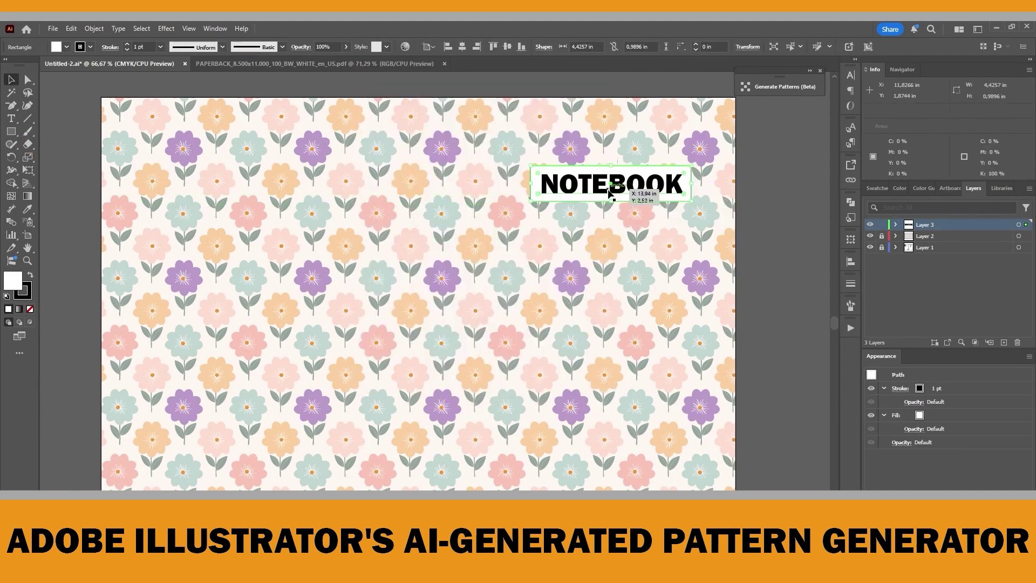
Step: Select the NOTEBOOK label and hide the flower pattern layer to reveal the template
click(734, 190)
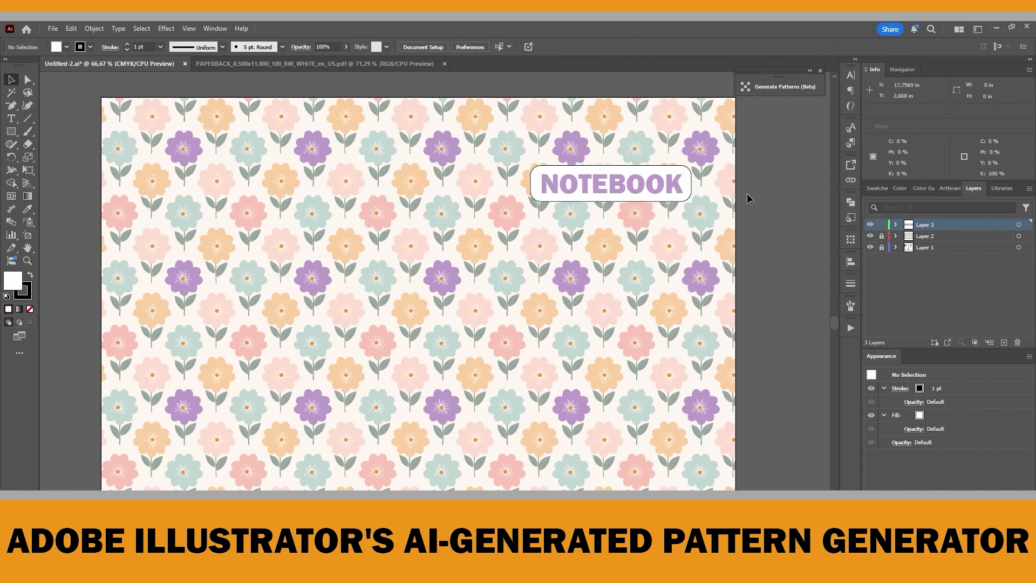
click(685, 185)
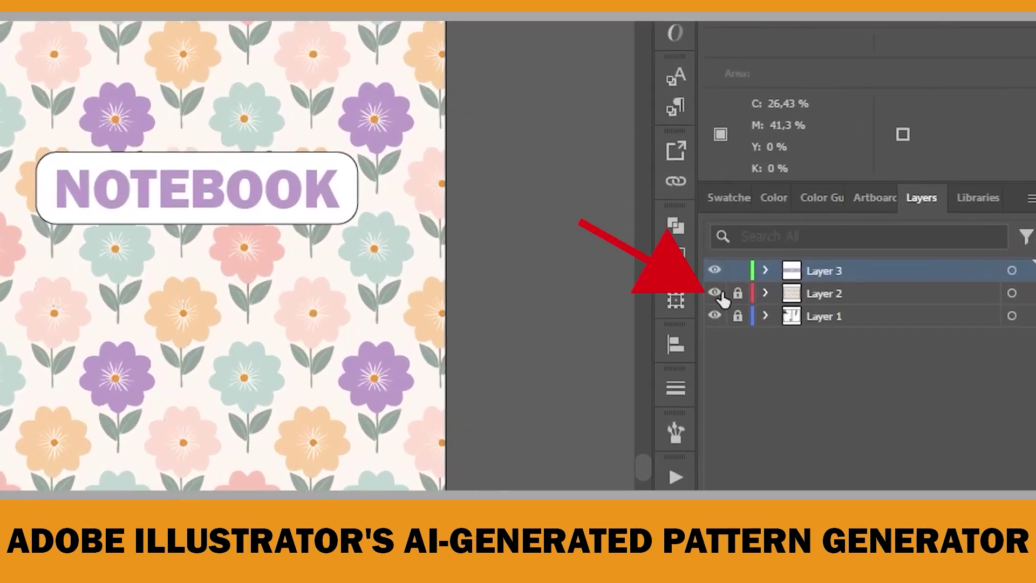
click(717, 293)
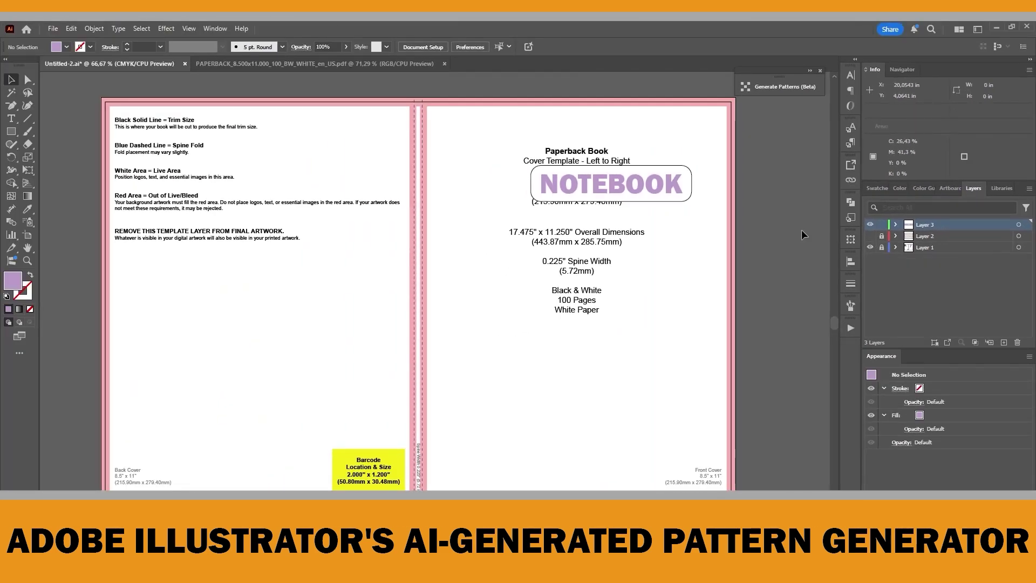
Step: Read the Paperback Book heading's centre X of 13,1003 in and copy it
drag(656, 195, 621, 198)
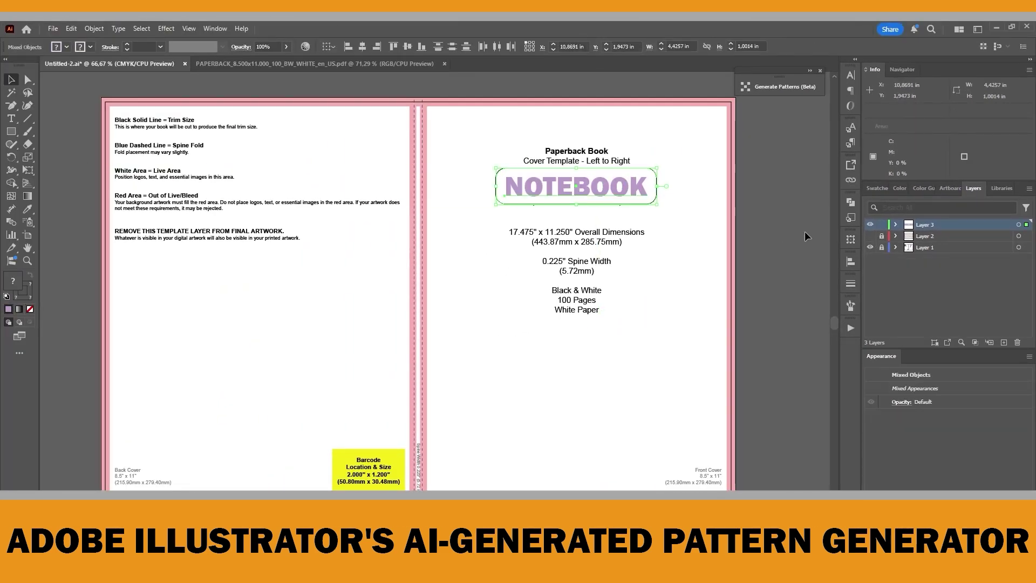
click(576, 151)
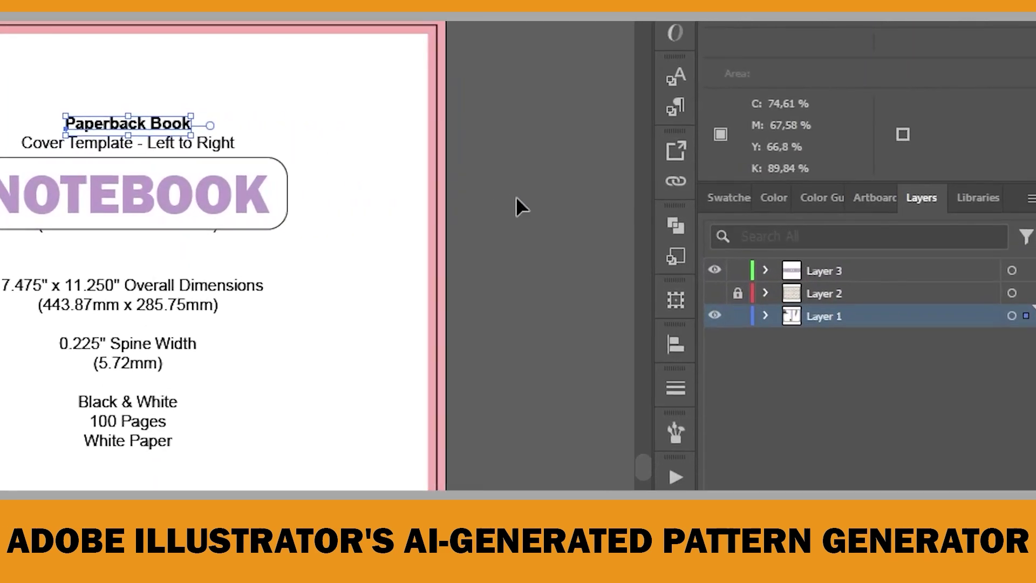
click(676, 299)
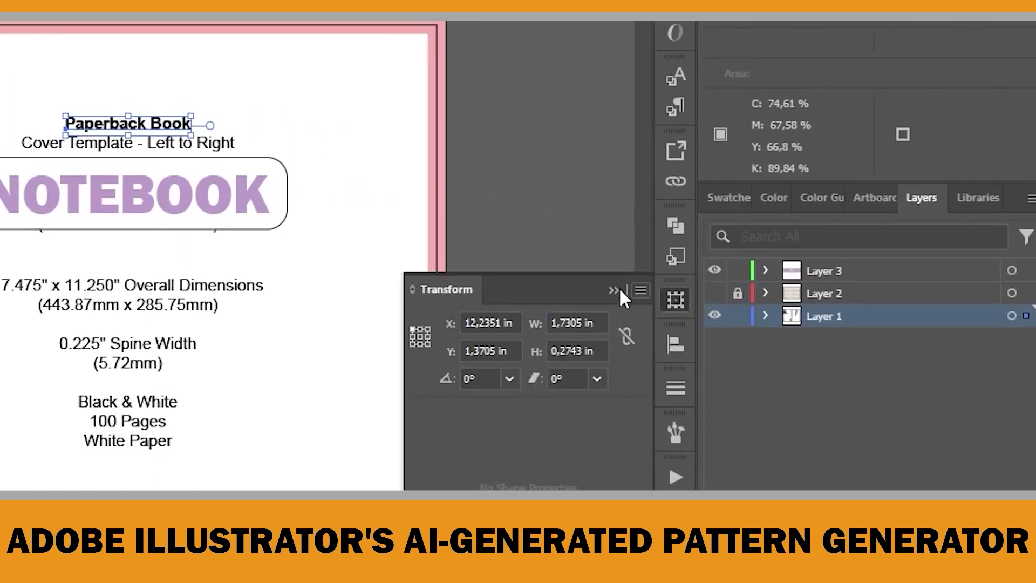
click(465, 322)
text(13,1003)
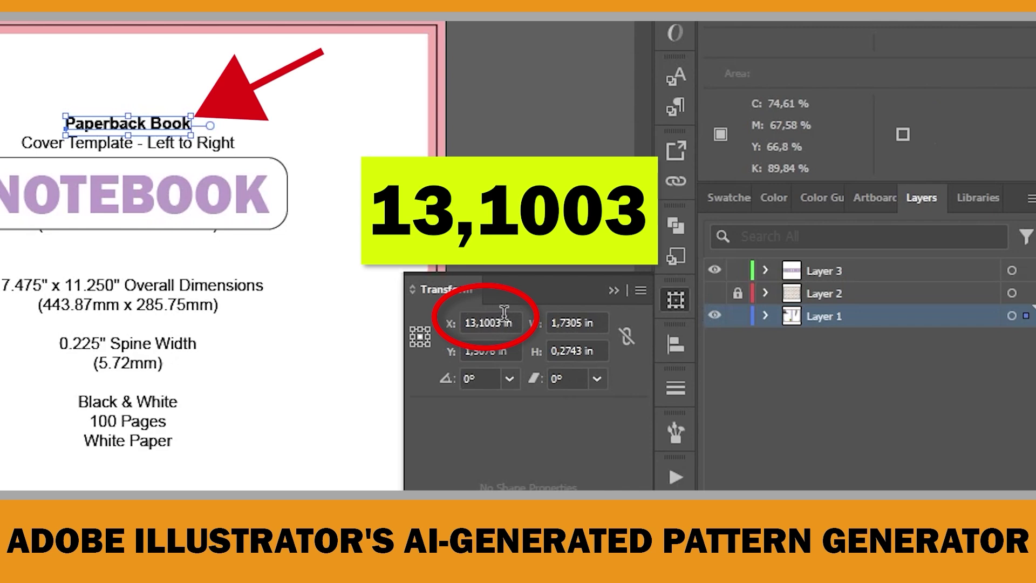
key(Return)
right_click(467, 322)
click(545, 394)
click(373, 291)
Step: Lock the template, align NOTEBOOK with the heading, show the pattern layer and hide the template
click(738, 315)
click(175, 204)
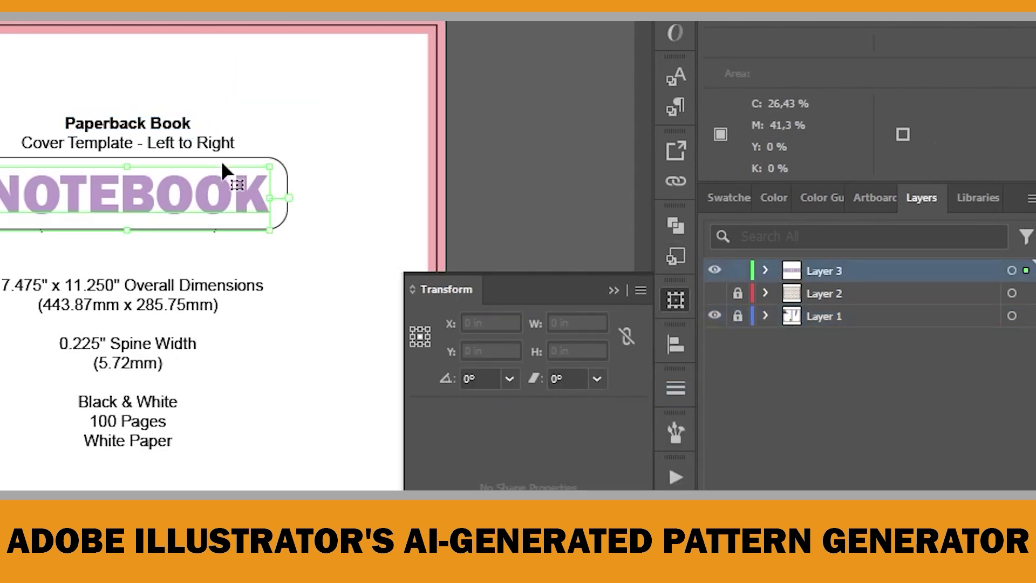
drag(135, 202, 140, 199)
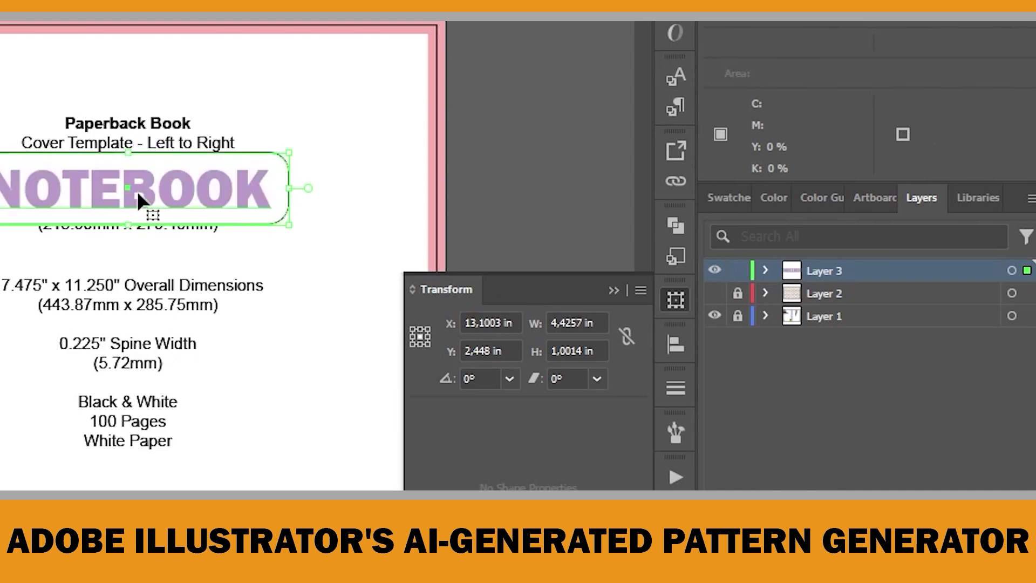
click(714, 293)
click(714, 316)
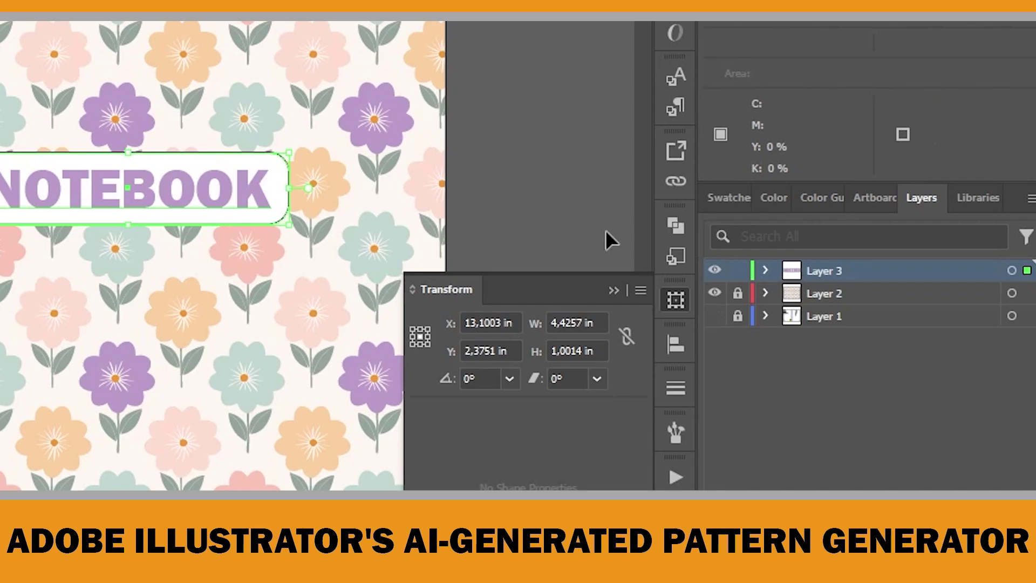
key(ctrl+shift+a)
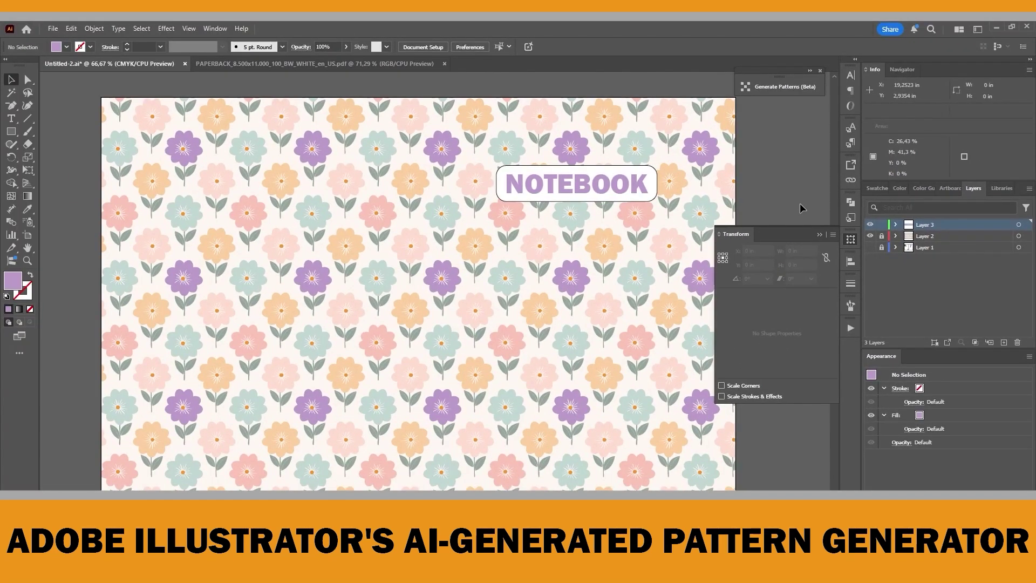
Step: Switch the document colour mode to CMYK Color
click(801, 207)
click(53, 28)
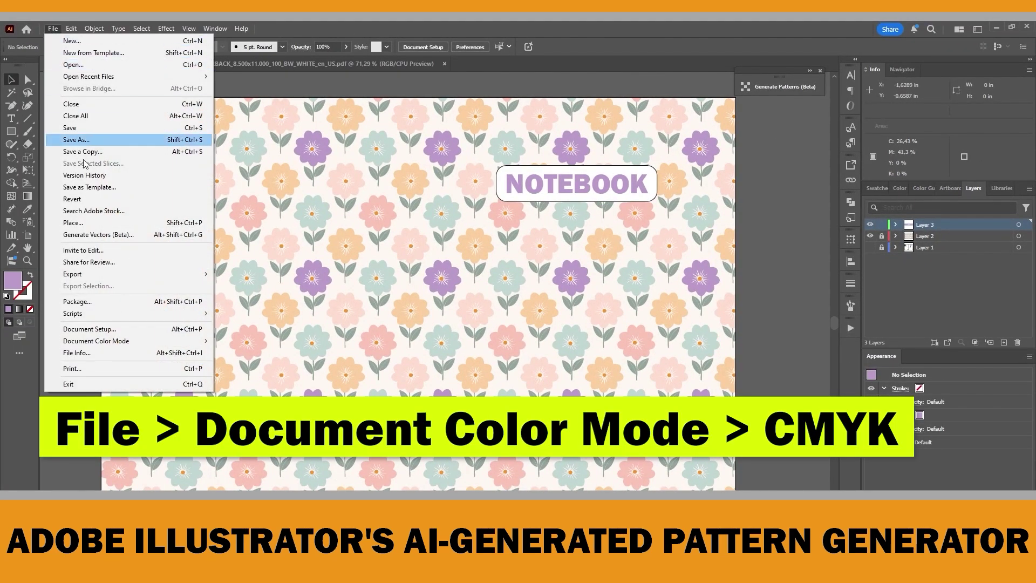
mouse_move(135, 341)
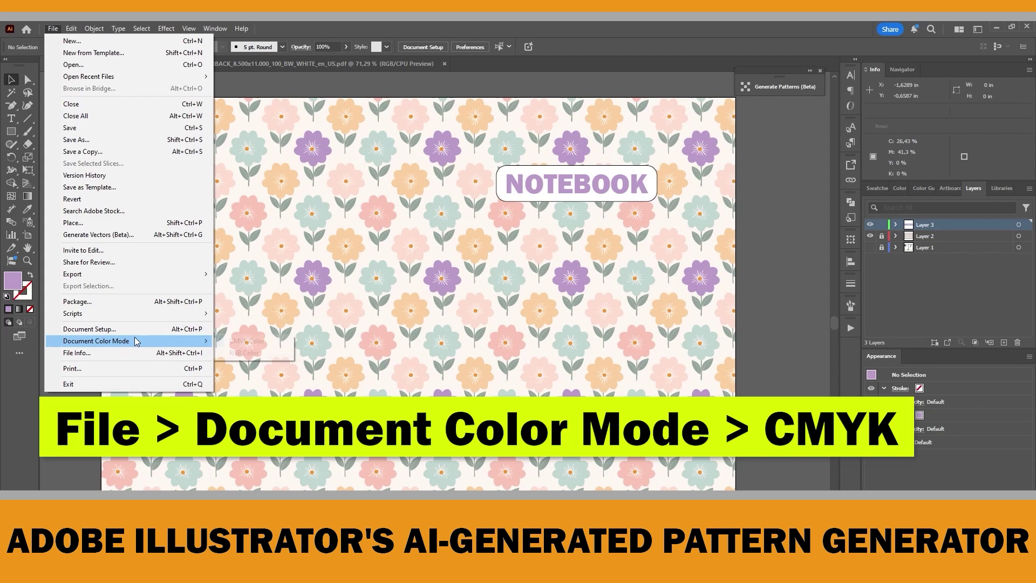
click(270, 341)
Step: Save the cover as an Adobe PDF using the [High Quality Print] preset
click(52, 28)
click(135, 140)
click(164, 233)
click(164, 241)
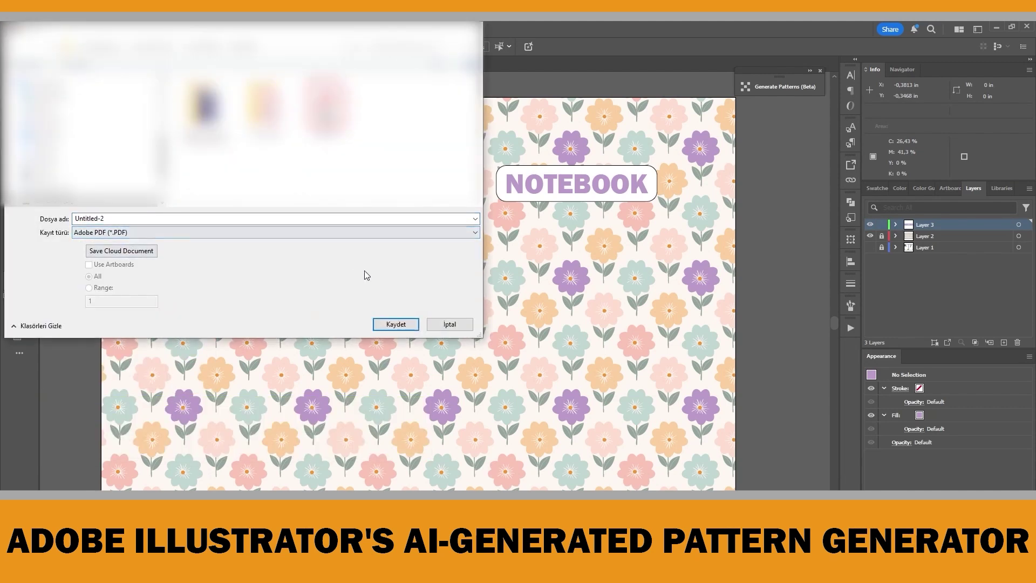
click(395, 325)
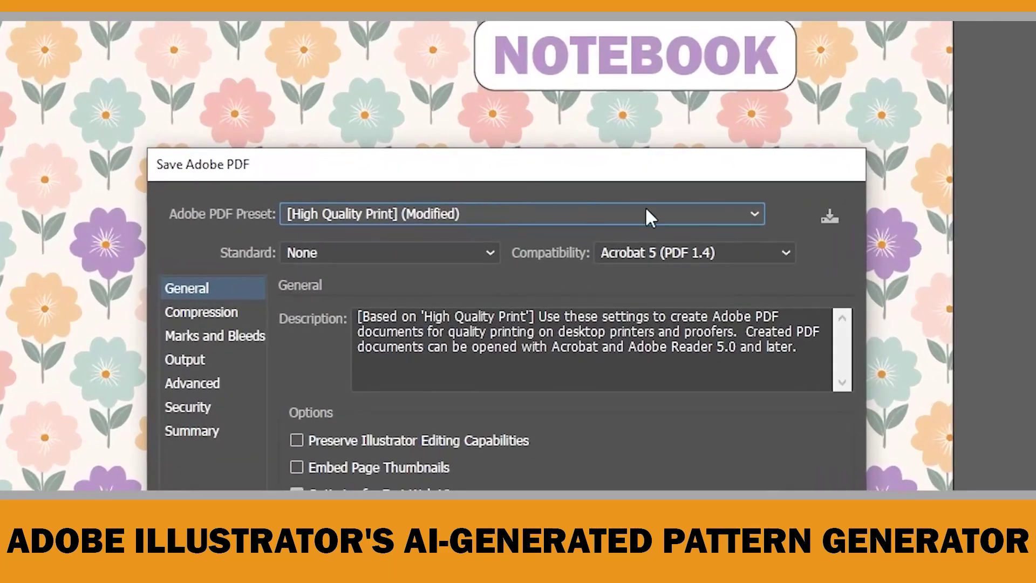
click(749, 214)
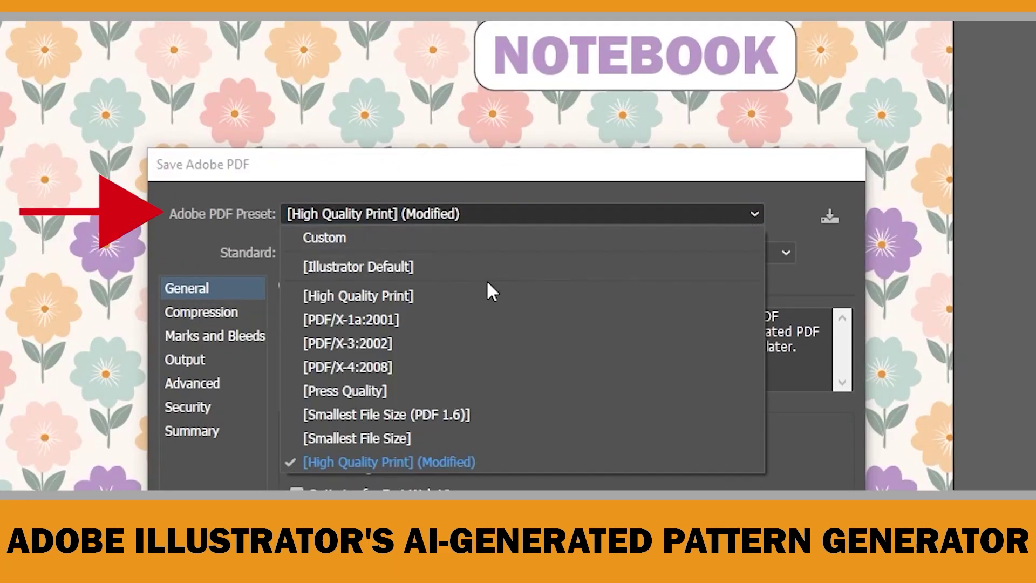
click(456, 297)
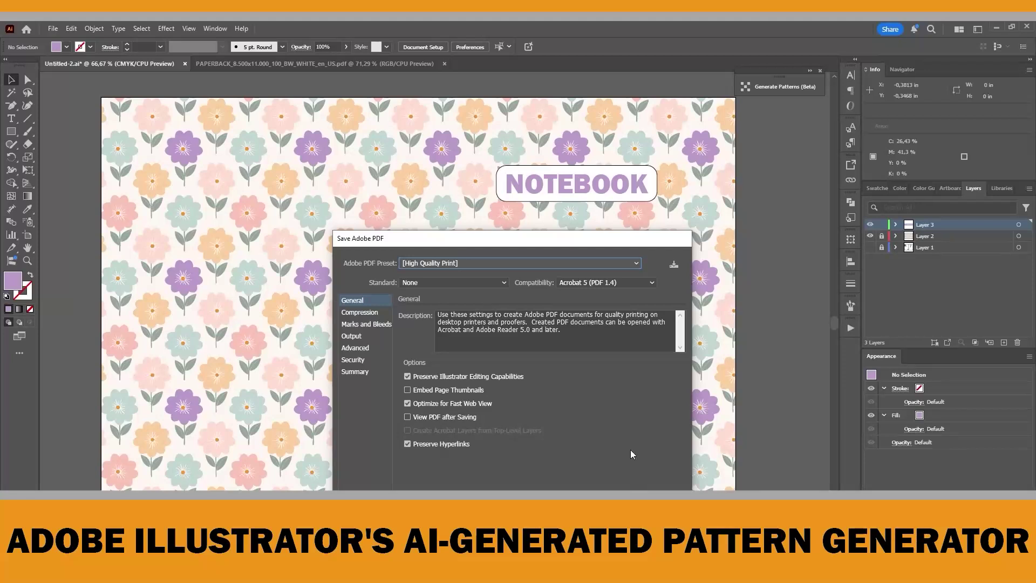
drag(568, 183, 561, 123)
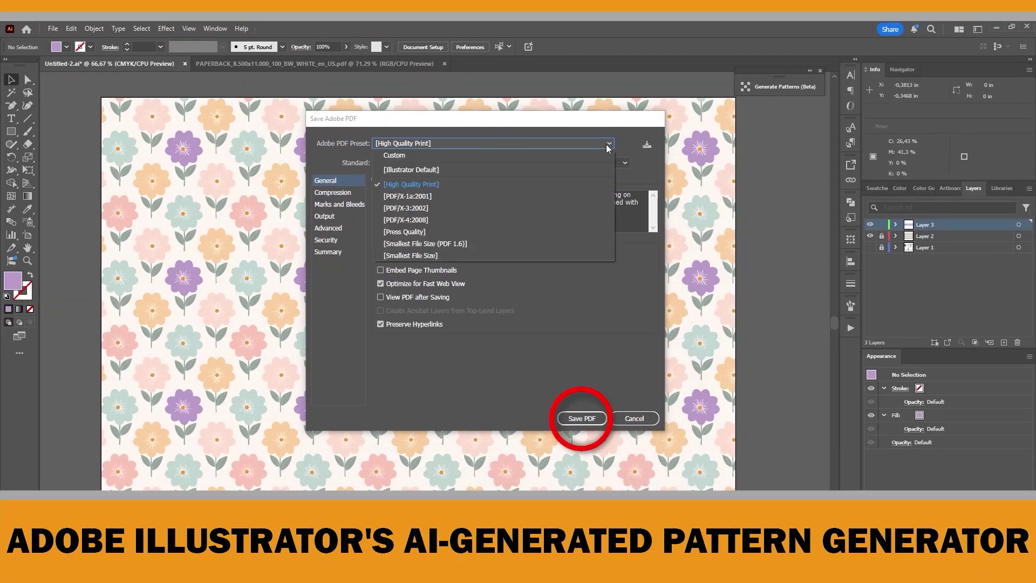
click(582, 418)
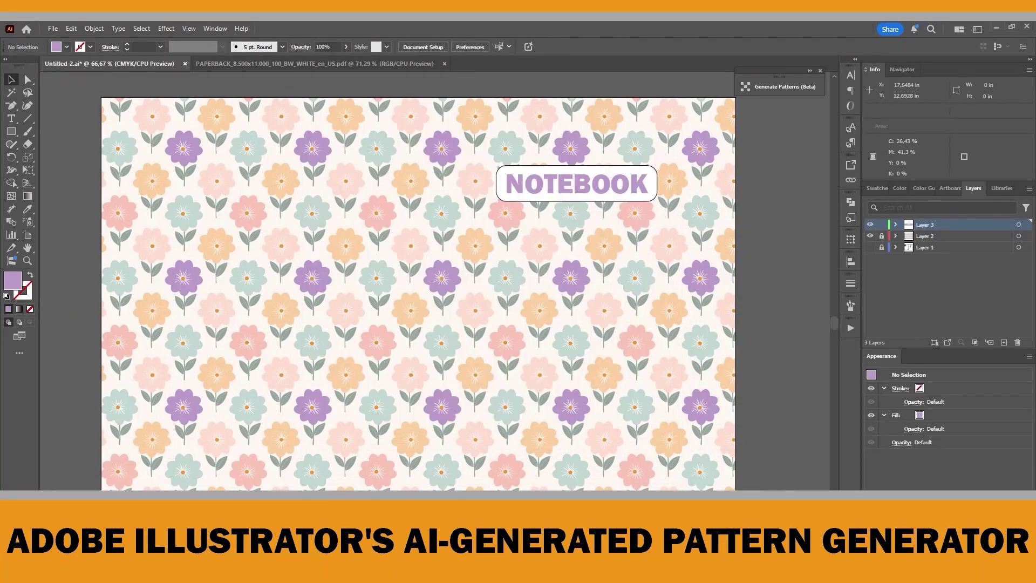